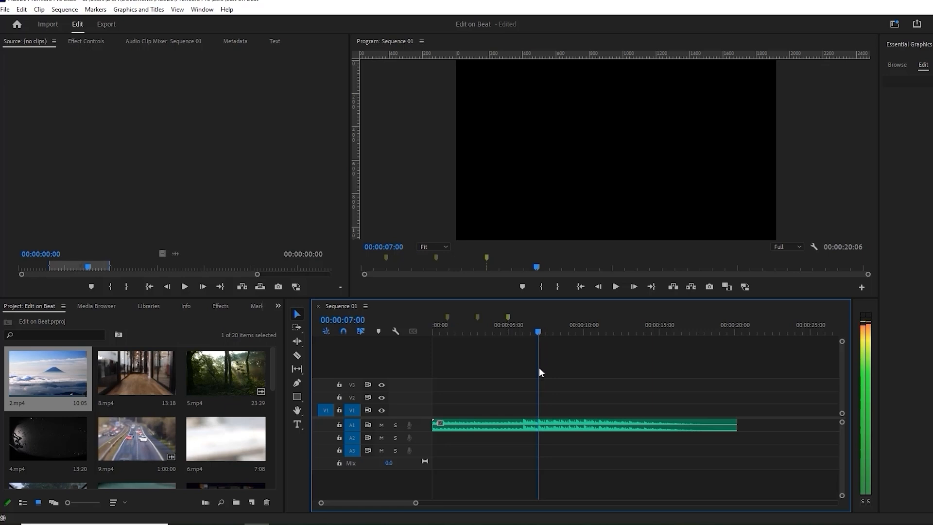
# Add sequence markers on the music beats at 00:00:06:00 and 00:00:07:00
pyautogui.moveTo(539, 371); pyautogui.dragTo(525, 392)
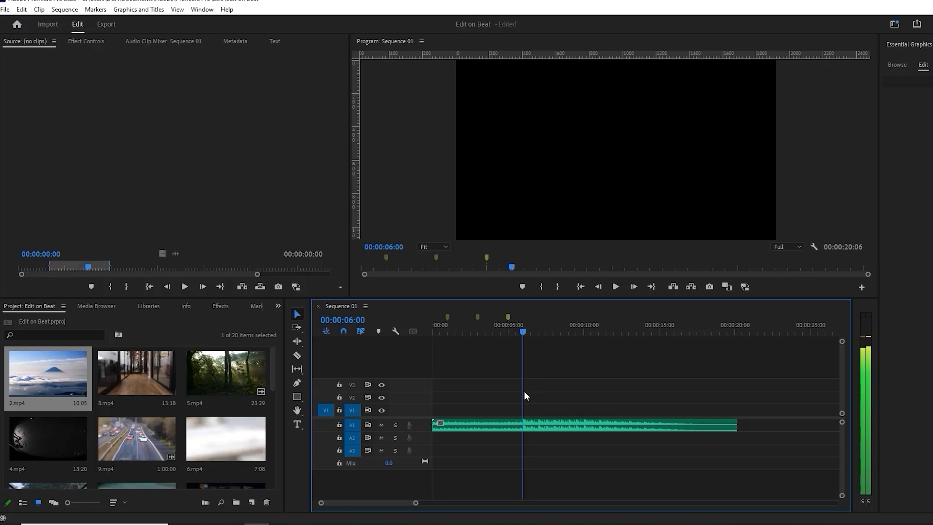
pyautogui.press('m')
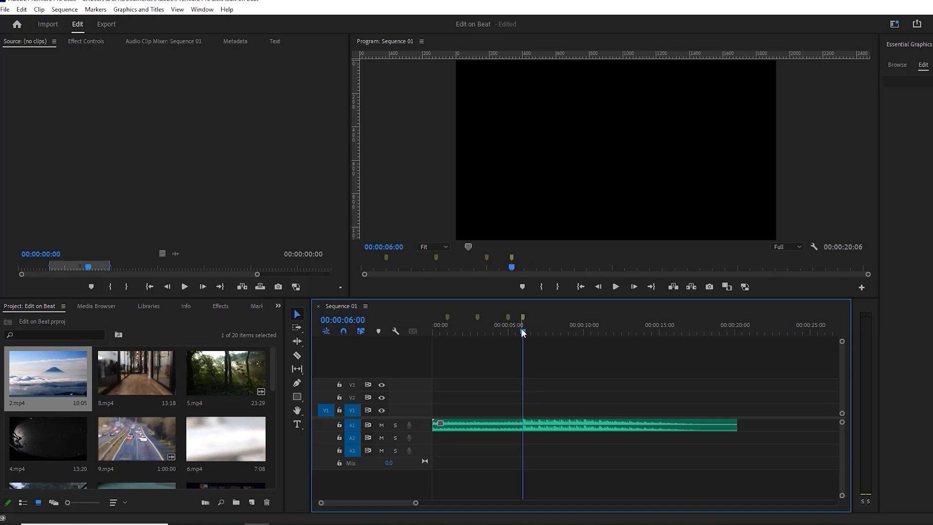
pyautogui.moveTo(510, 357); pyautogui.dragTo(538, 391)
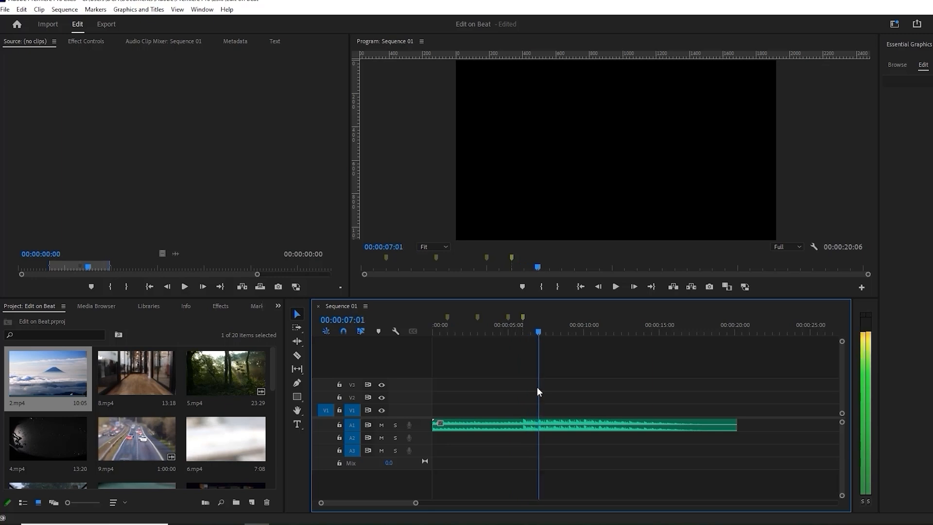
pyautogui.press('m')
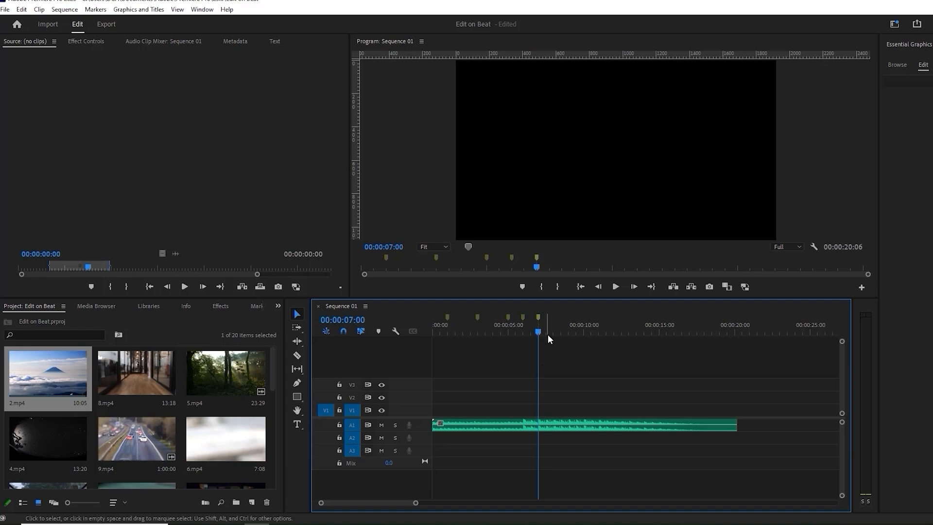
# Play on from the last marker to find the next beat and add a sequence marker at 00:00:09:00
pyautogui.moveTo(553, 332)
pyautogui.mouseDown()
pyautogui.moveTo(559, 349)
pyautogui.moveTo(541, 360)
pyautogui.mouseUp()
pyautogui.press('space')
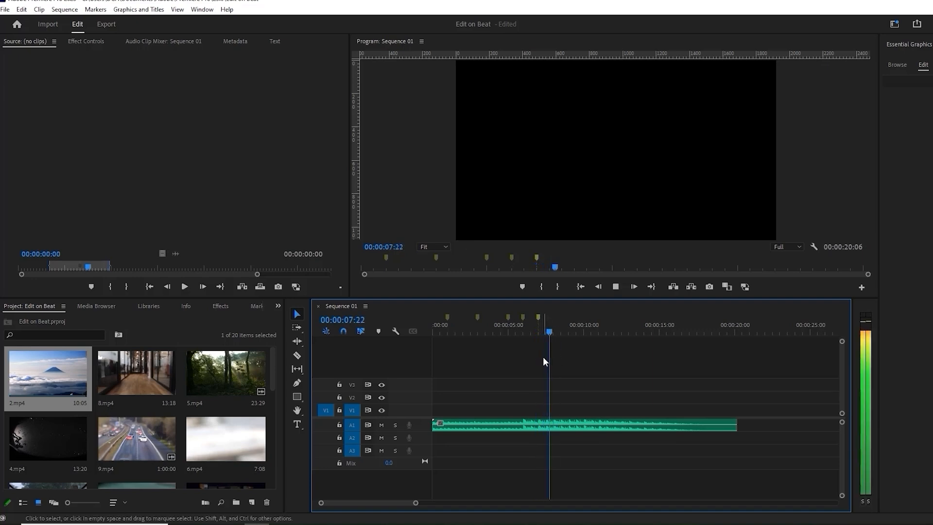
pyautogui.press('space')
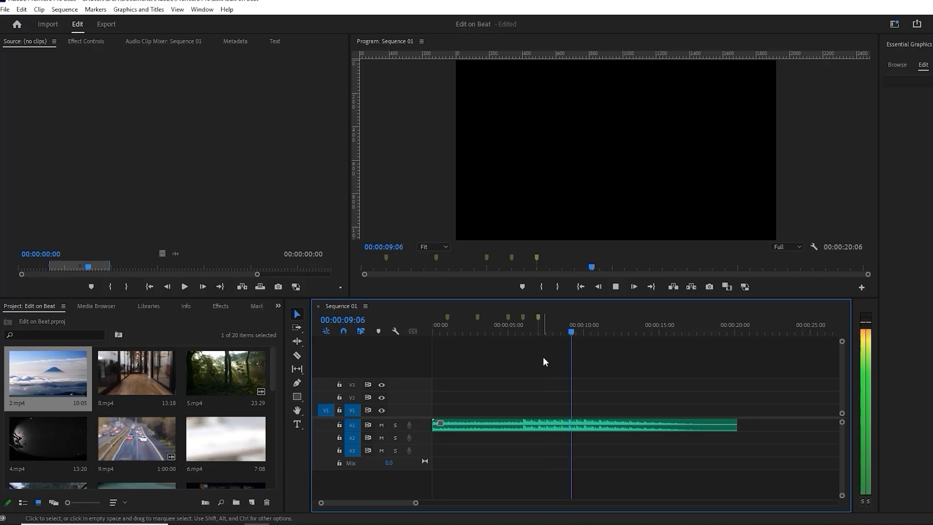
pyautogui.moveTo(572, 333); pyautogui.dragTo(569, 337)
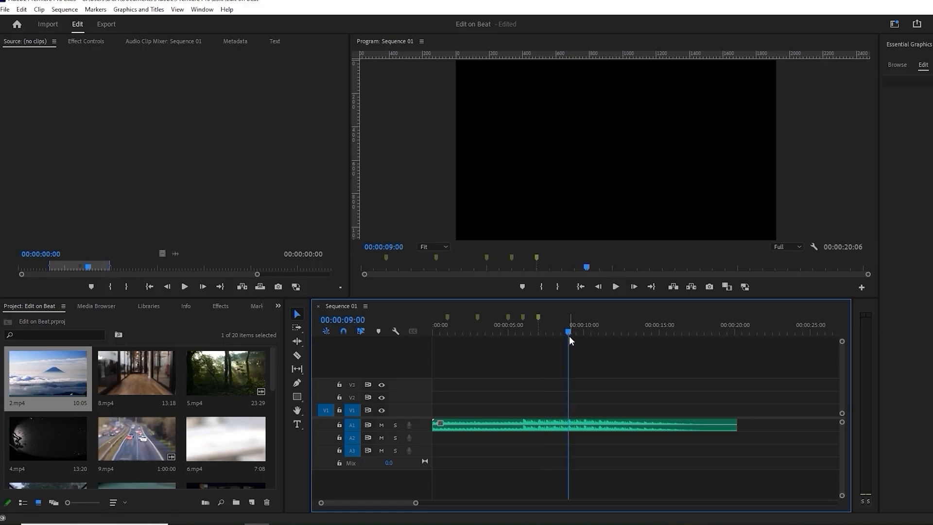
pyautogui.press('space')
pyautogui.press('m')
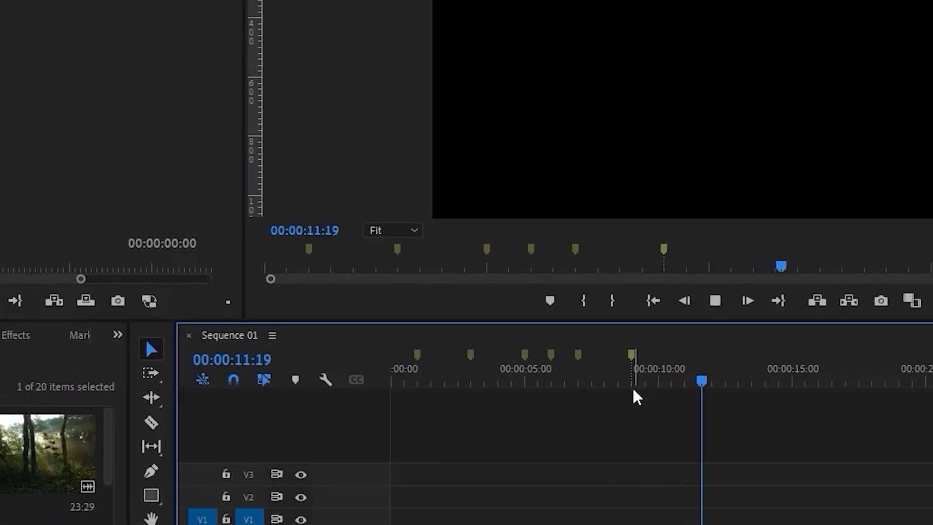
# Add a sequence marker on the beat at about 00:00:11:00
pyautogui.click(692, 378)
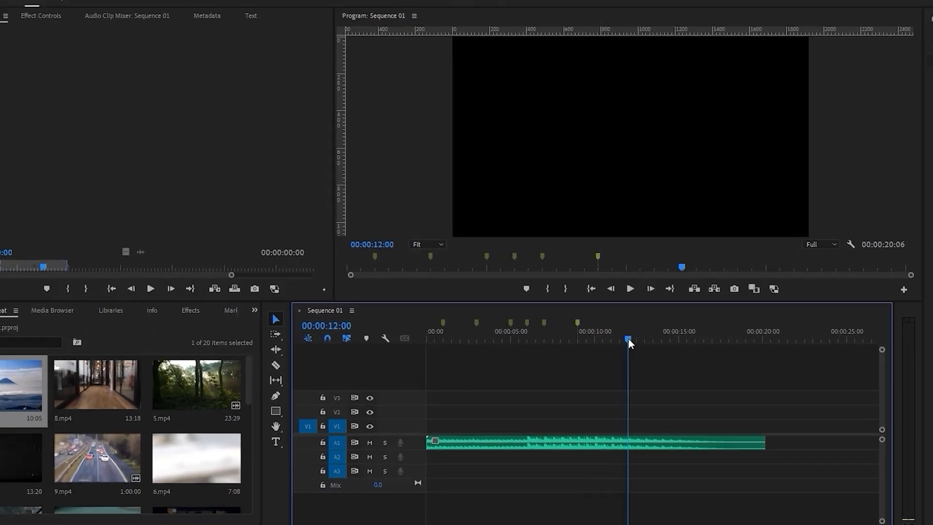
pyautogui.moveTo(609, 338); pyautogui.dragTo(600, 360)
pyautogui.press('space')
pyautogui.press('m')
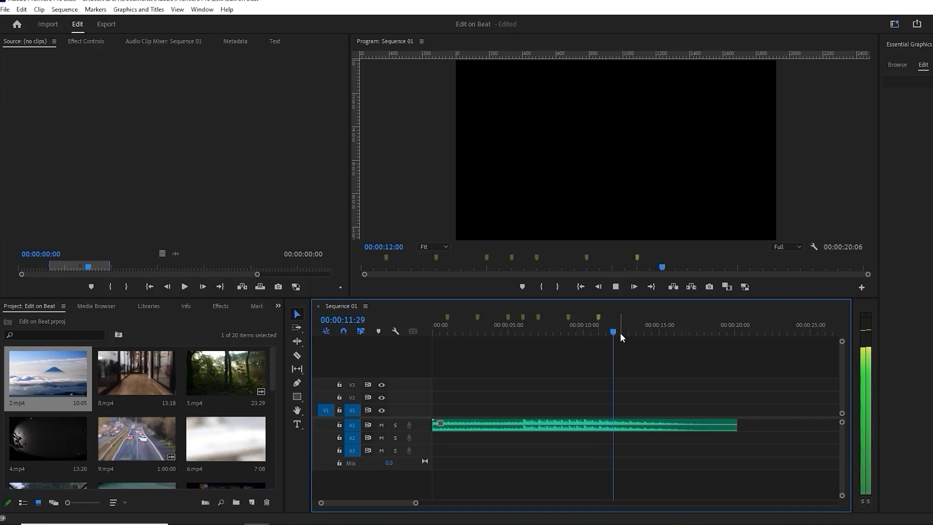
# Move the playhead to the following beat and add a sequence marker at about 00:00:13:00
pyautogui.press('space')
pyautogui.press('space')
pyautogui.moveTo(632, 332); pyautogui.dragTo(628, 340)
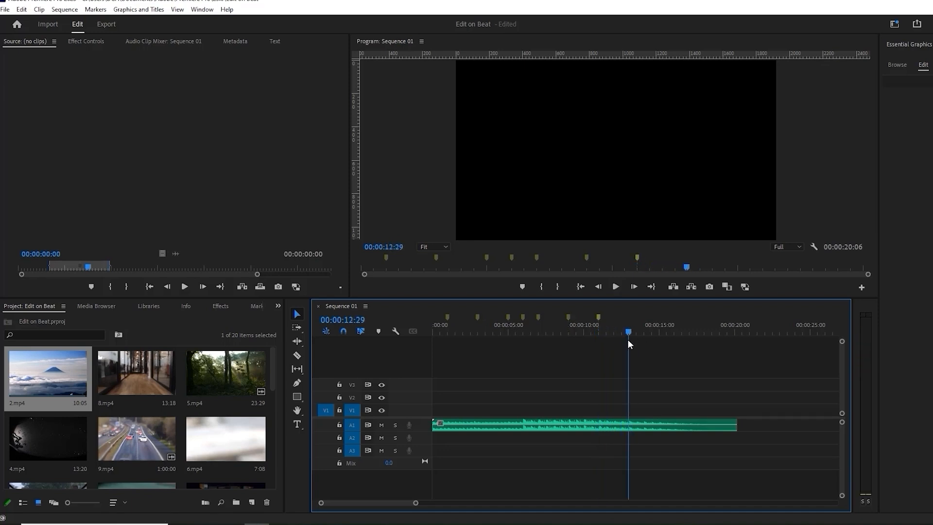
pyautogui.press('m')
pyautogui.press('space')
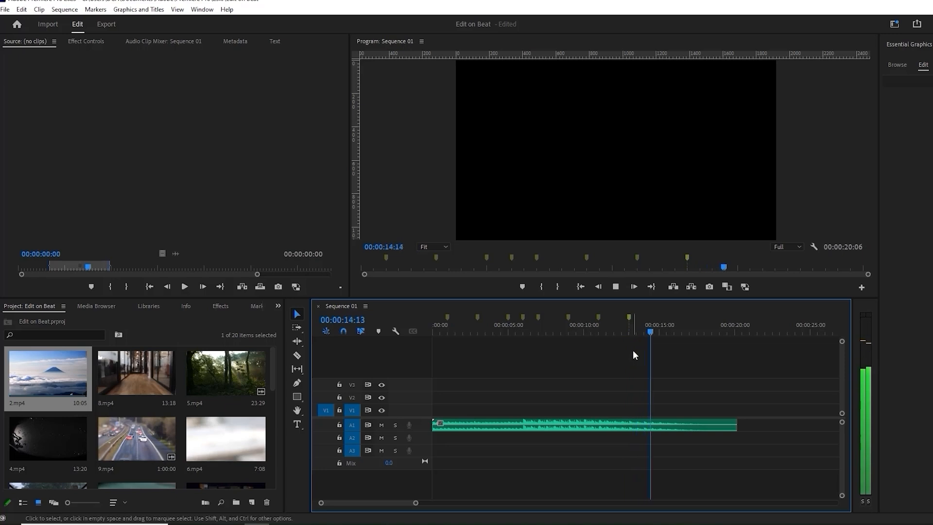
# Add sequence markers on the remaining beats at about 15, 17 and 19 seconds
pyautogui.moveTo(665, 331); pyautogui.dragTo(661, 352)
pyautogui.press('m')
pyautogui.press('space')
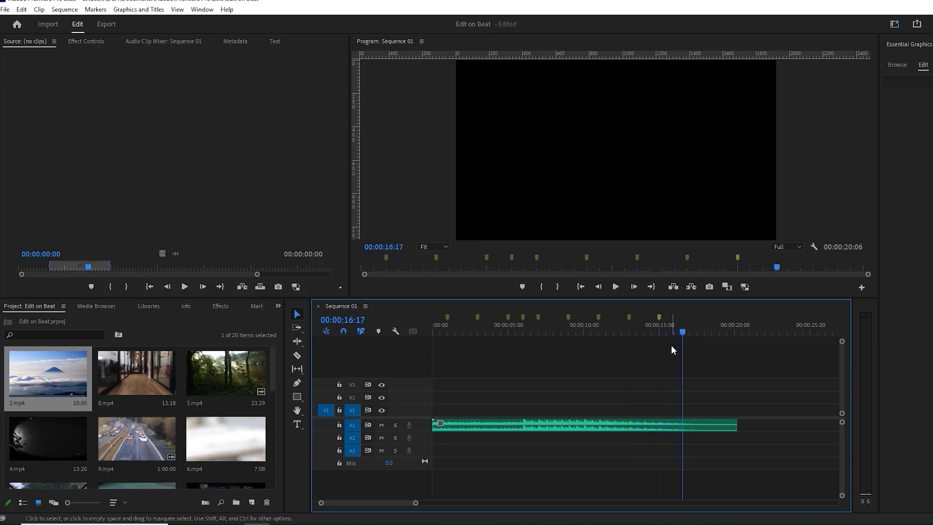
pyautogui.press('m')
pyautogui.press('space')
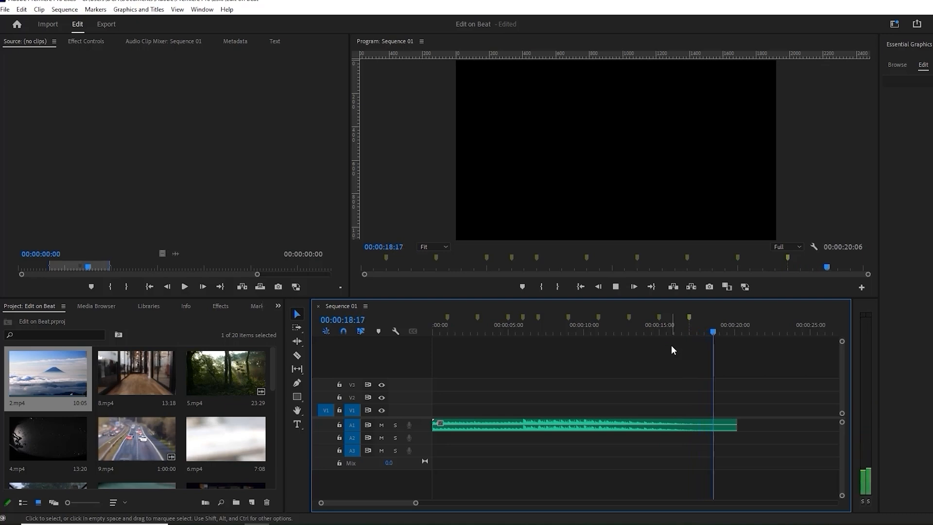
pyautogui.press('m')
# Play the sequence from the start to check the markers against the beats
pyautogui.moveTo(723, 333); pyautogui.dragTo(427, 341)
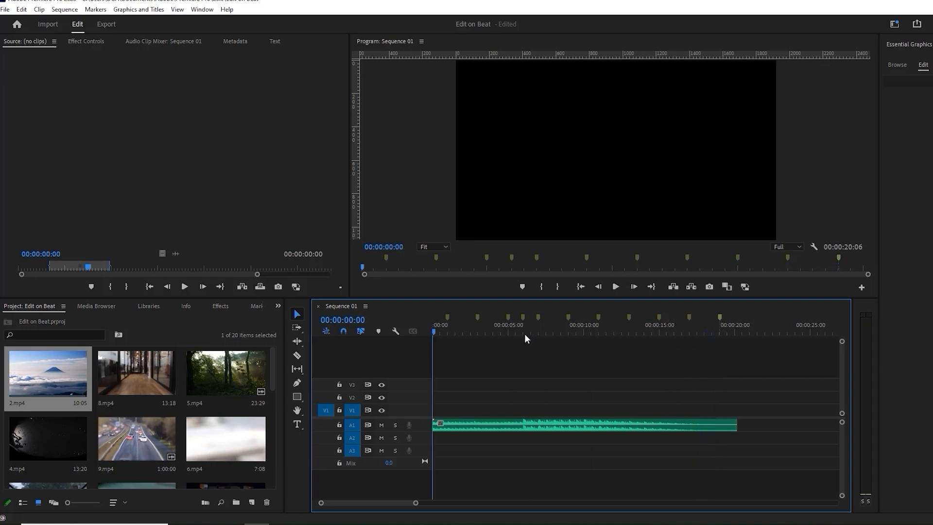
pyautogui.press('space')
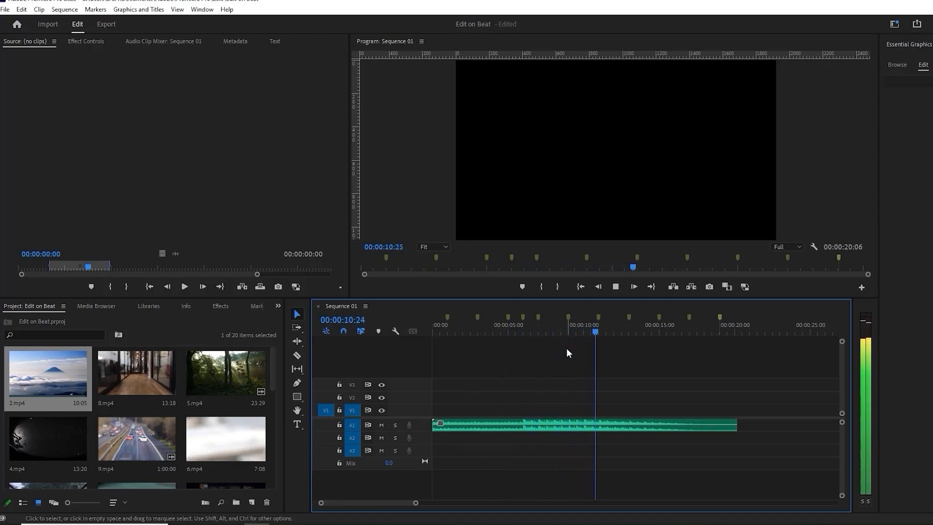
# Add a marker at 00:00:01:15 and set its marker color to blue
pyautogui.click(455, 326)
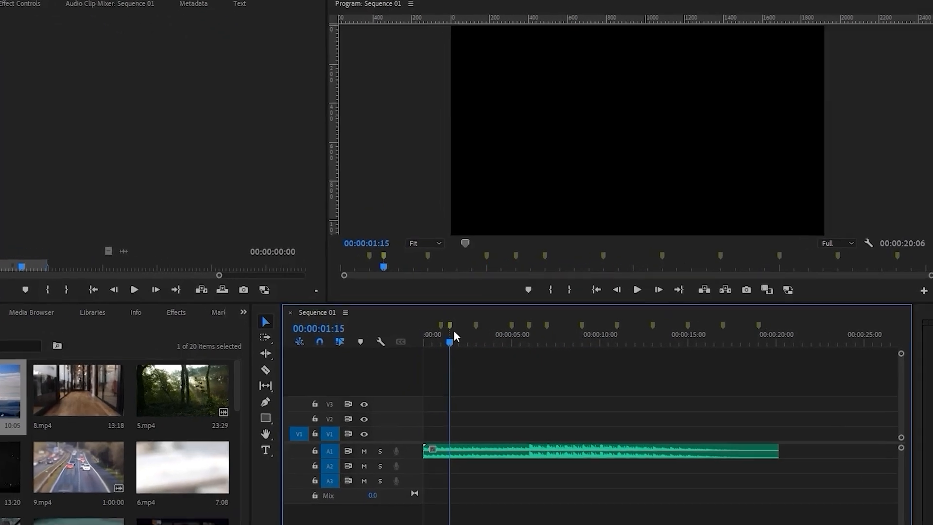
pyautogui.rightClick(456, 318)
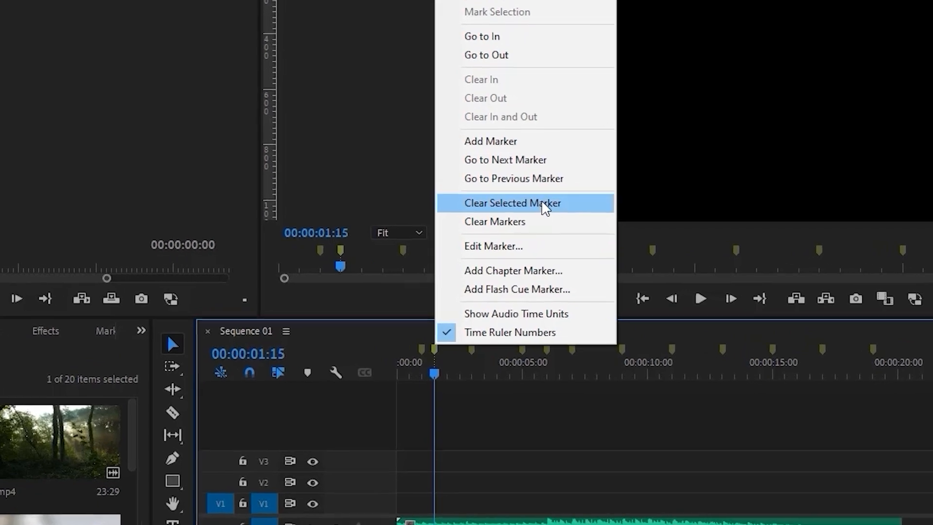
pyautogui.click(494, 245)
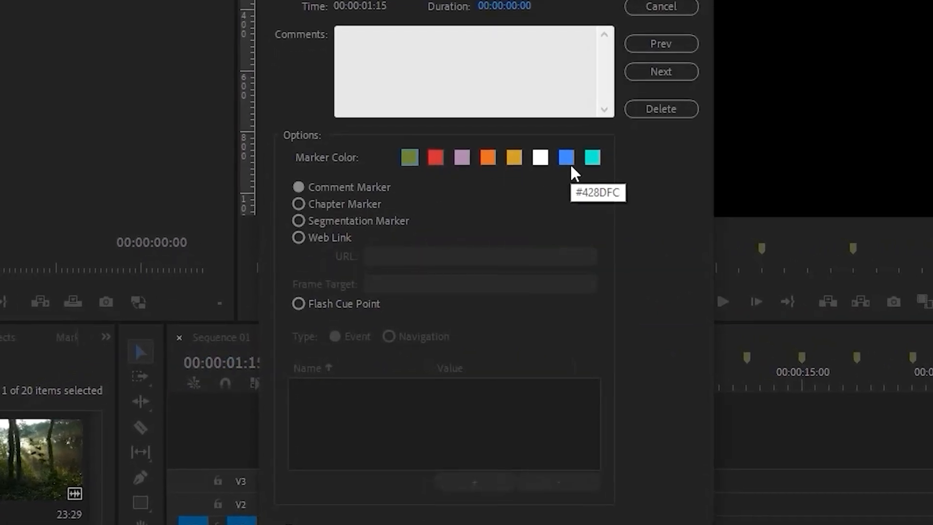
pyautogui.click(694, 4)
# Add another marker at 00:00:02:00 and color it blue
pyautogui.moveTo(427, 392); pyautogui.dragTo(440, 413)
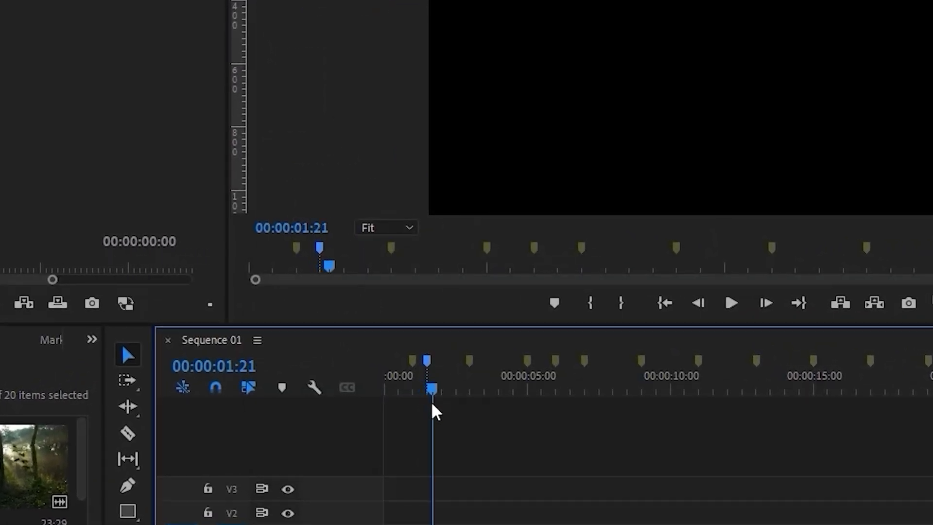
pyautogui.press('m')
pyautogui.rightClick(444, 365)
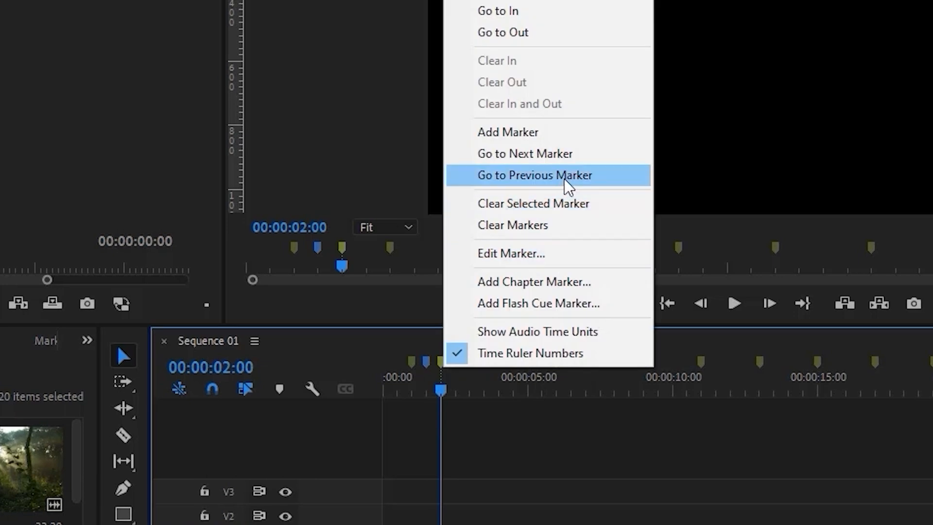
pyautogui.click(570, 253)
pyautogui.click(571, 153)
pyautogui.click(669, 1)
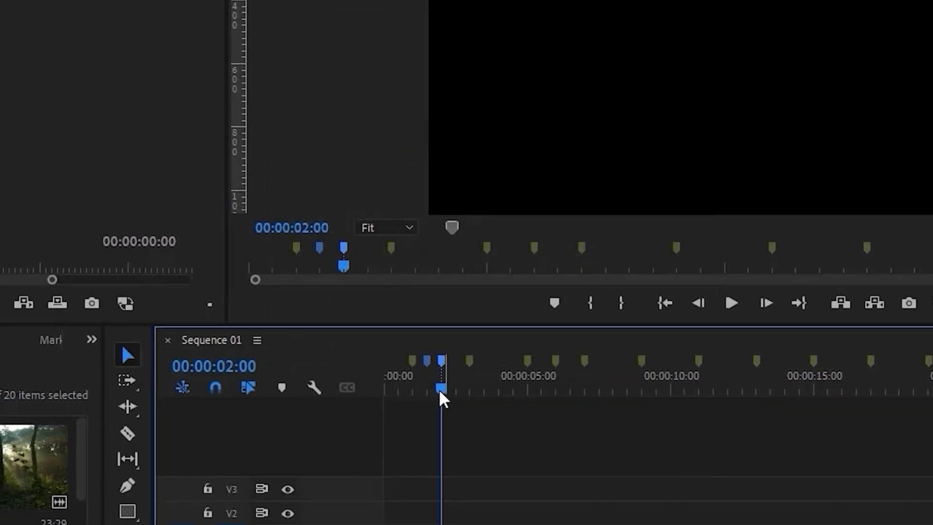
# Add a third blue marker at 00:00:02:15
pyautogui.moveTo(439, 390)
pyautogui.mouseDown()
pyautogui.moveTo(453, 415)
pyautogui.moveTo(455, 397)
pyautogui.mouseUp()
pyautogui.press('m')
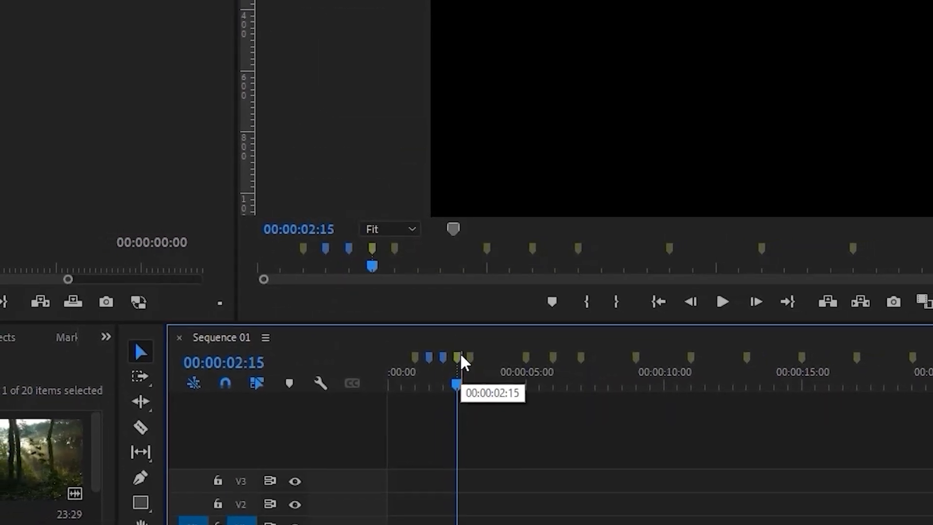
pyautogui.rightClick(460, 360)
pyautogui.click(598, 246)
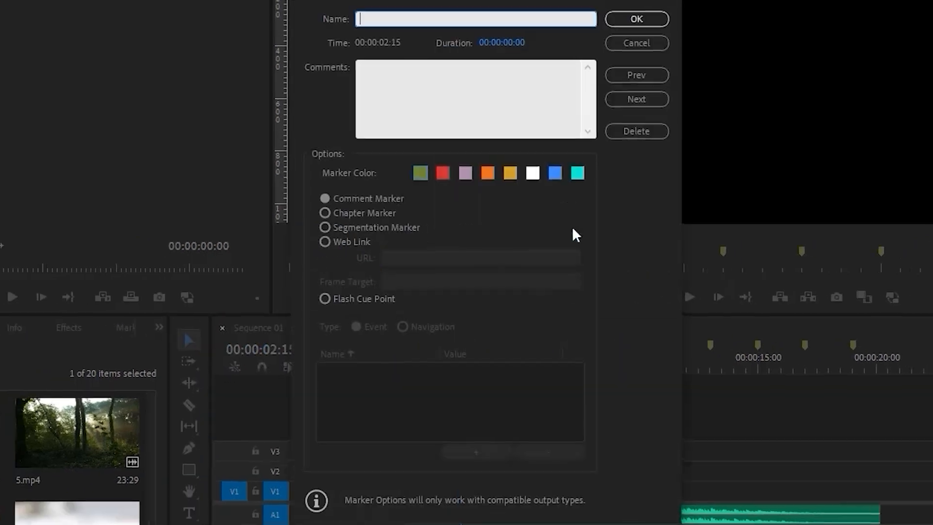
pyautogui.click(611, 65)
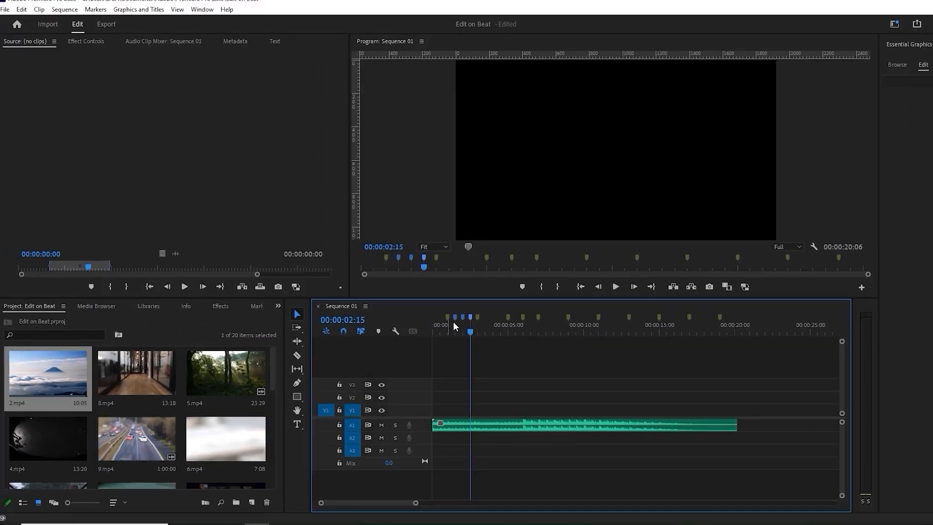
# Undo the three extra blue markers between 00:00:01:15 and 00:00:02:15
pyautogui.click(21, 9)
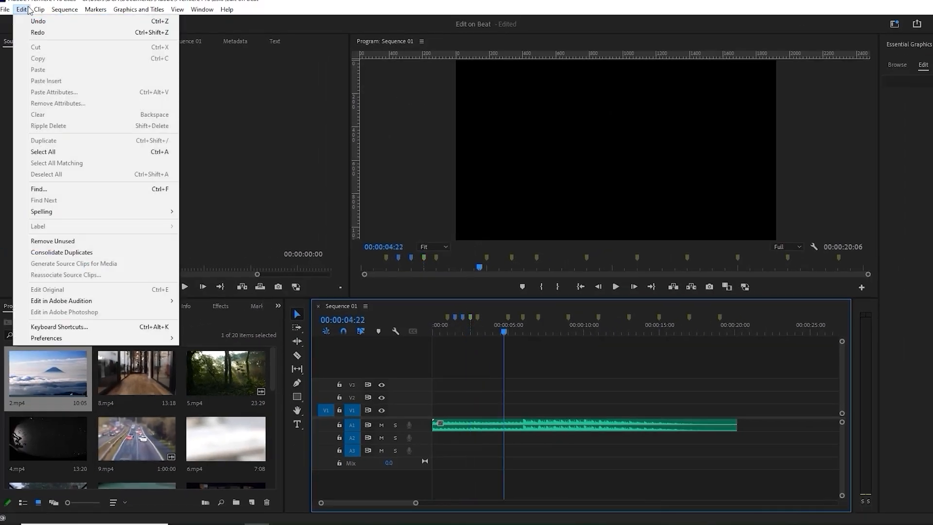
pyautogui.click(30, 21)
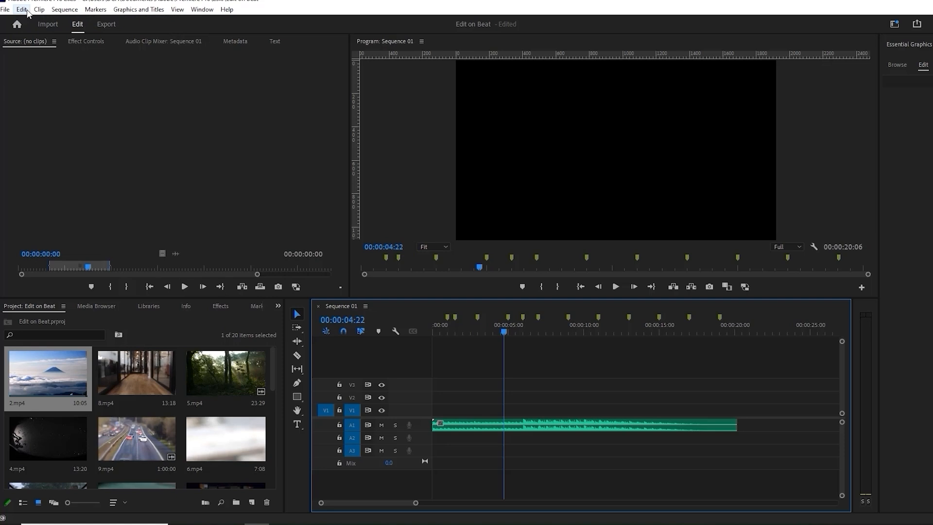
pyautogui.click(22, 9)
pyautogui.click(29, 18)
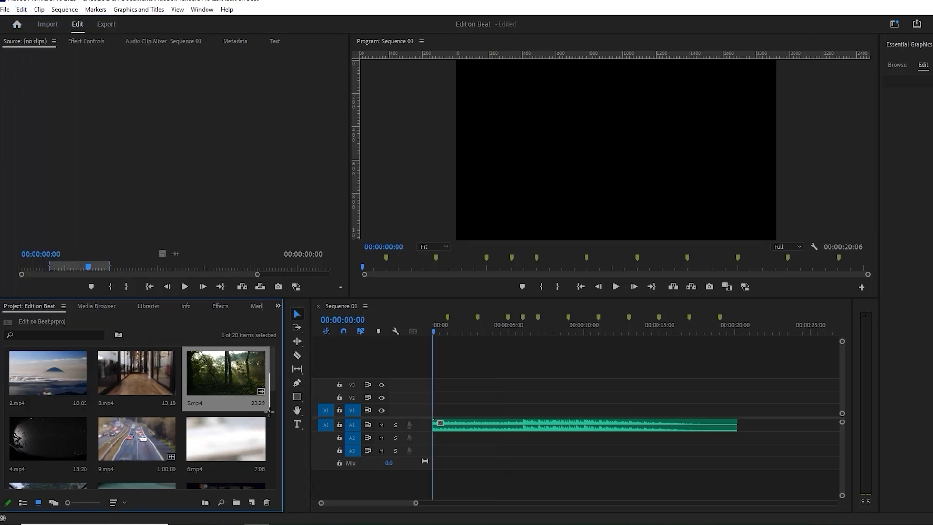
# Select all video clips in the project through 1.mp4, leaving out the music track and Sequence 01
pyautogui.moveTo(271, 365); pyautogui.dragTo(273, 446)
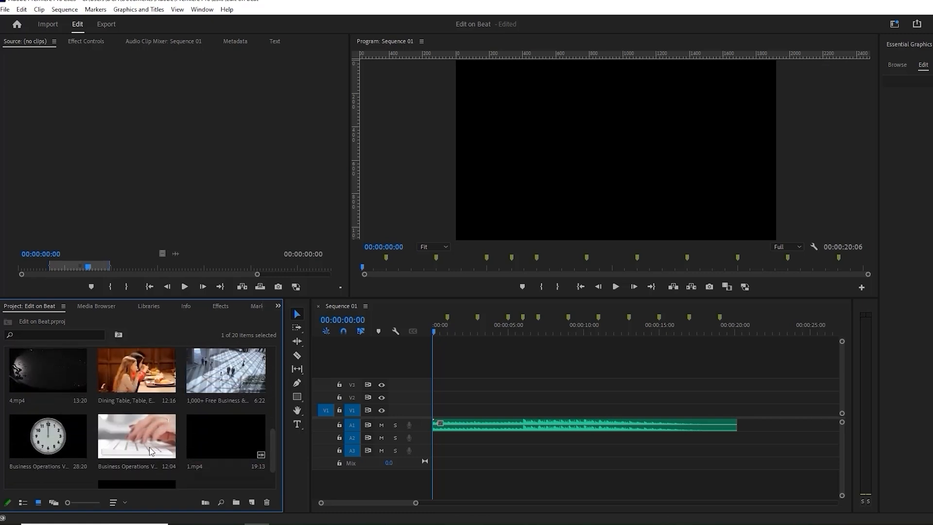
pyautogui.keyDown('shift'); pyautogui.click(223, 445); pyautogui.keyUp('shift')
pyautogui.scroll(-1, 214, 445)
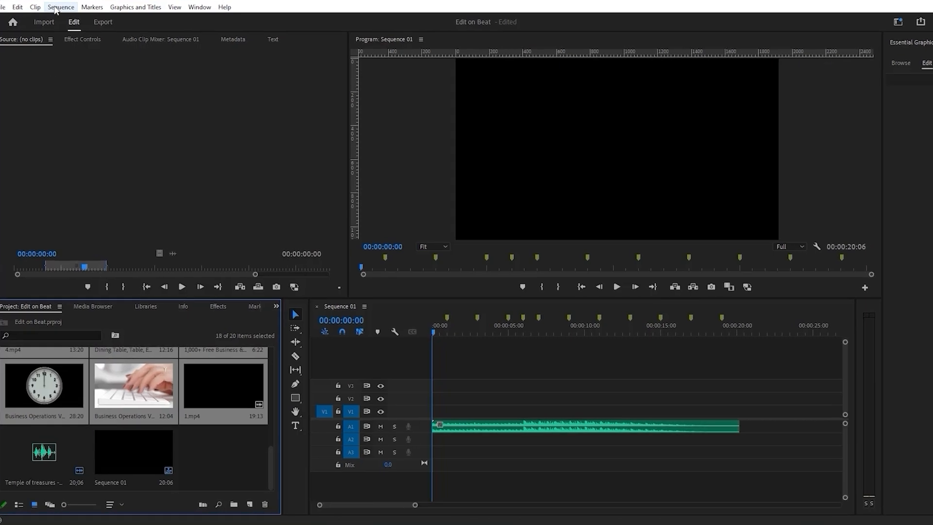
# Start Automate to Sequence for the selected clips with the ordering set to Selection Order
pyautogui.click(25, 1)
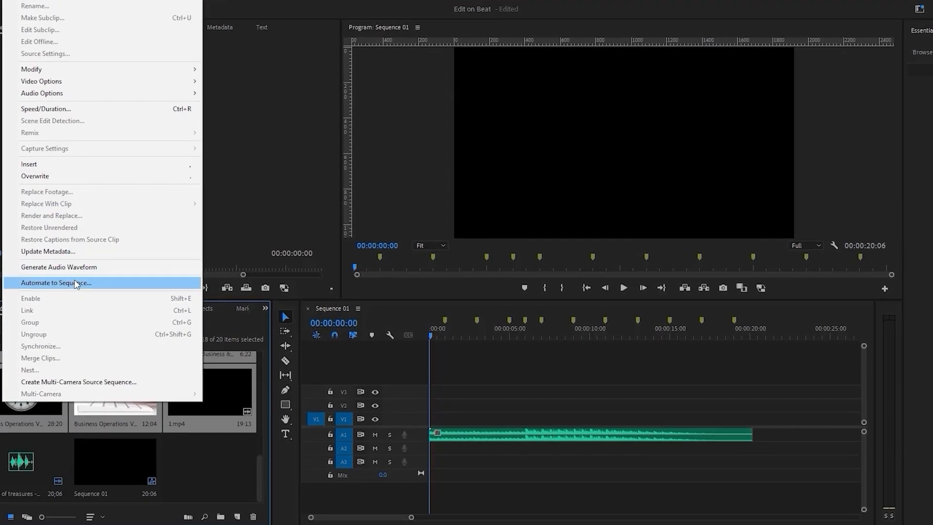
pyautogui.click(98, 224)
pyautogui.click(488, 154)
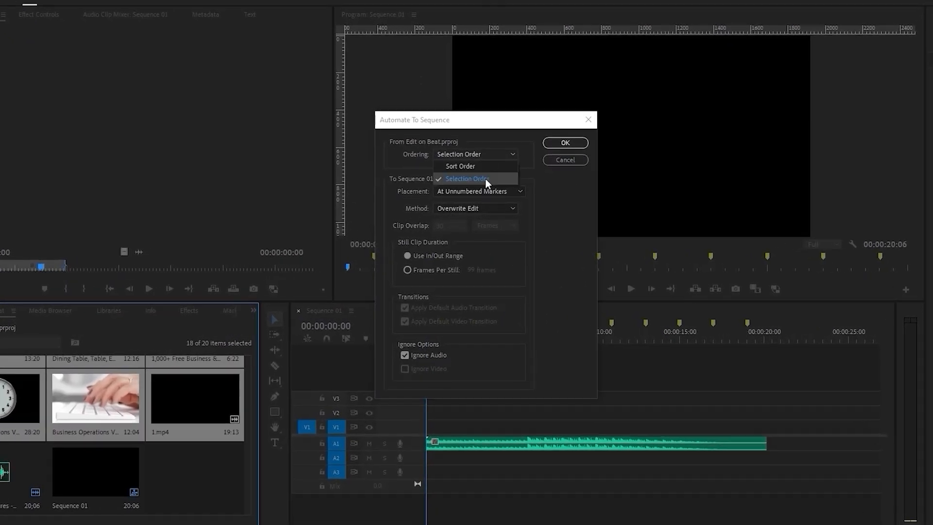
pyautogui.click(484, 177)
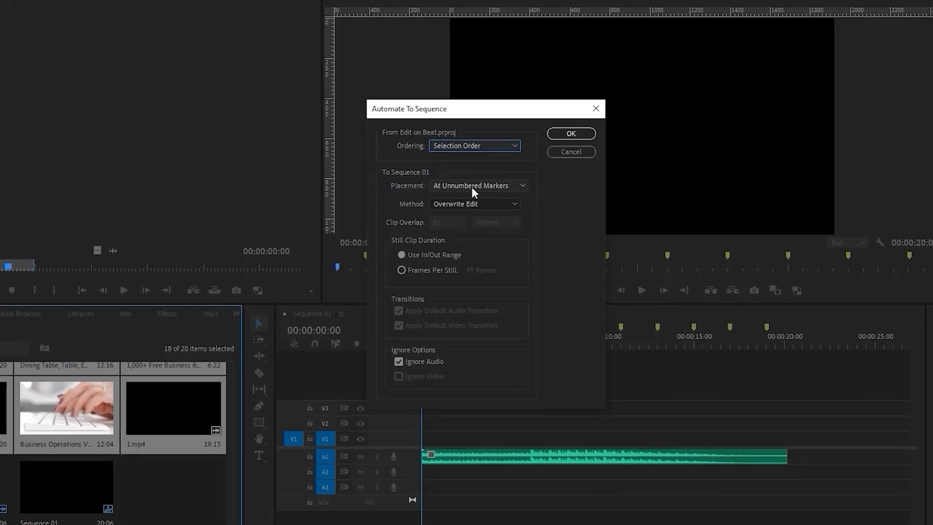
# Set the placement to At Unnumbered Markers and the method to Overwrite Edit, keeping Ignore Audio enabled
pyautogui.click(472, 188)
pyautogui.click(468, 210)
pyautogui.click(469, 205)
pyautogui.click(468, 227)
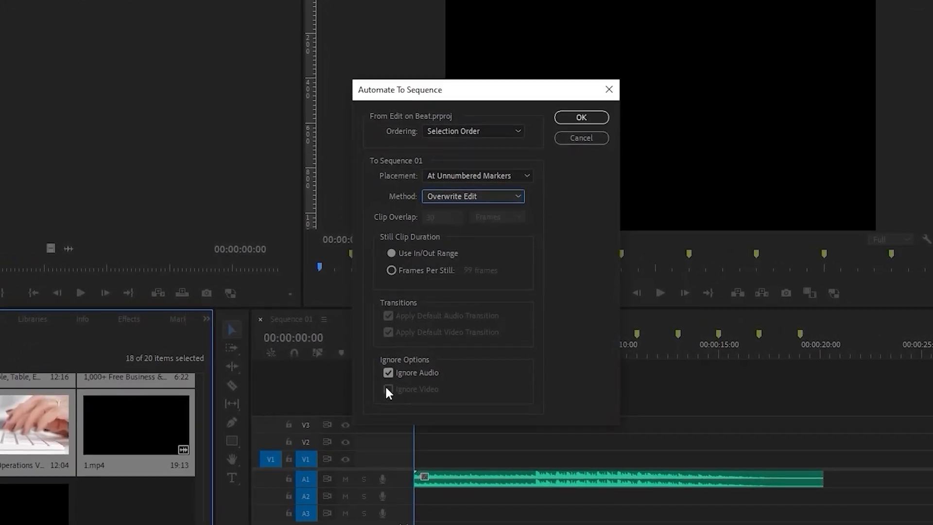
pyautogui.click(389, 372)
pyautogui.click(388, 373)
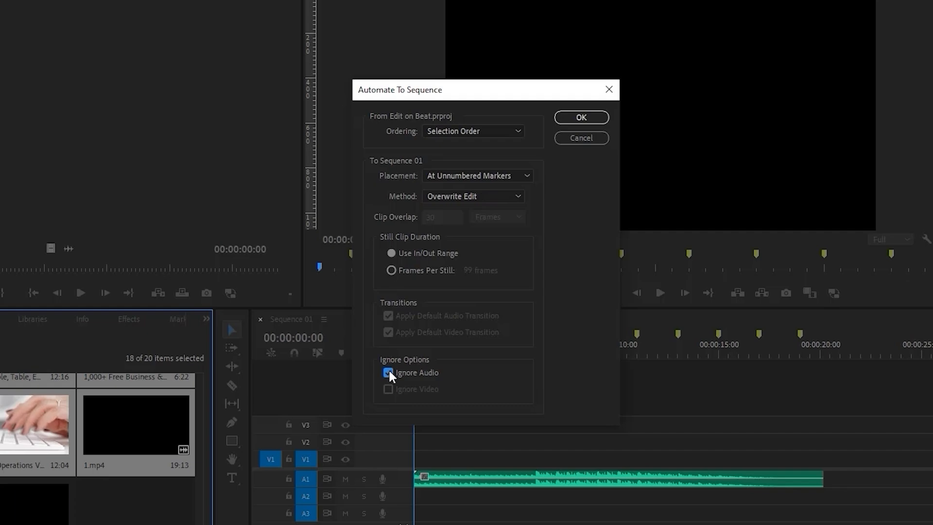
# Run Automate To Sequence with the chosen settings to place the selected clips at the markers
pyautogui.click(602, 117)
# Extend the end of 3.mp4 on V2 to the marker at 00:00:03:00 and lower the clip onto V1
pyautogui.click(486, 335)
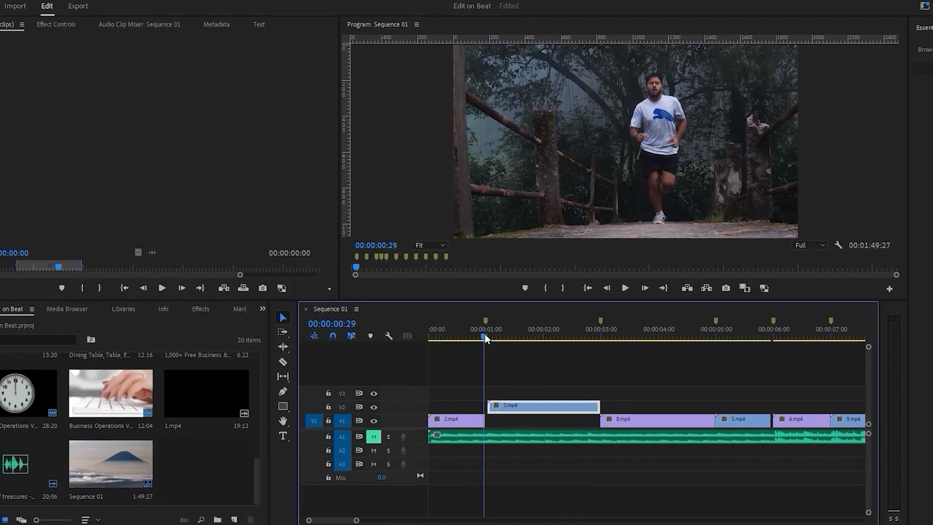
pyautogui.click(601, 336)
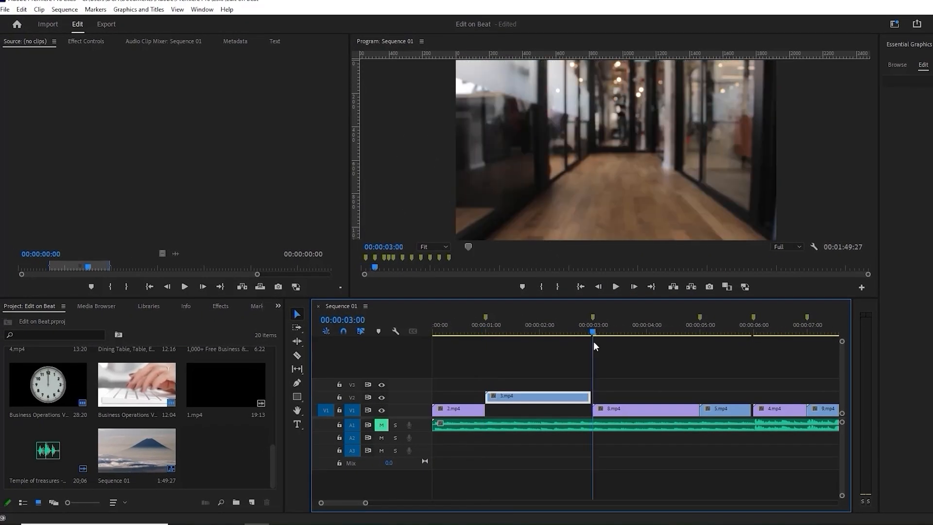
pyautogui.moveTo(592, 397); pyautogui.dragTo(593, 397)
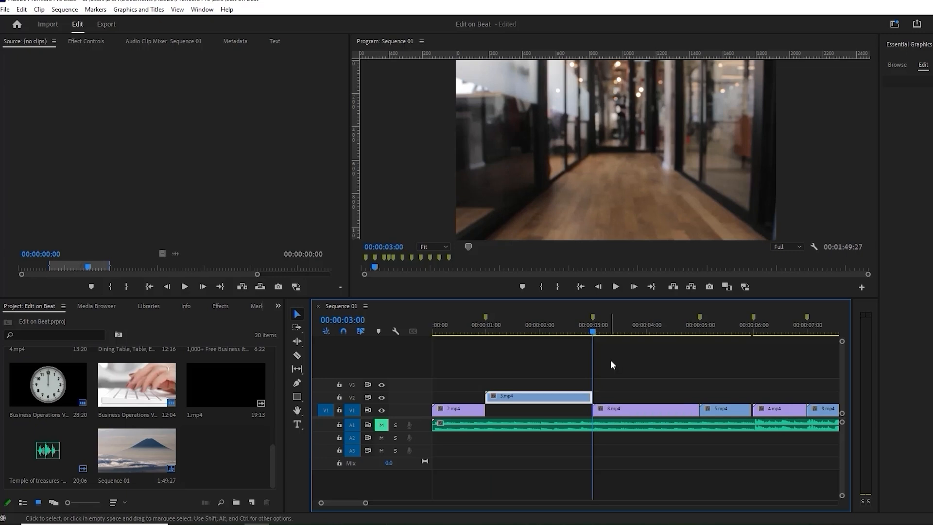
pyautogui.moveTo(593, 333); pyautogui.dragTo(593, 358)
pyautogui.hotkey('alt', 'Down')
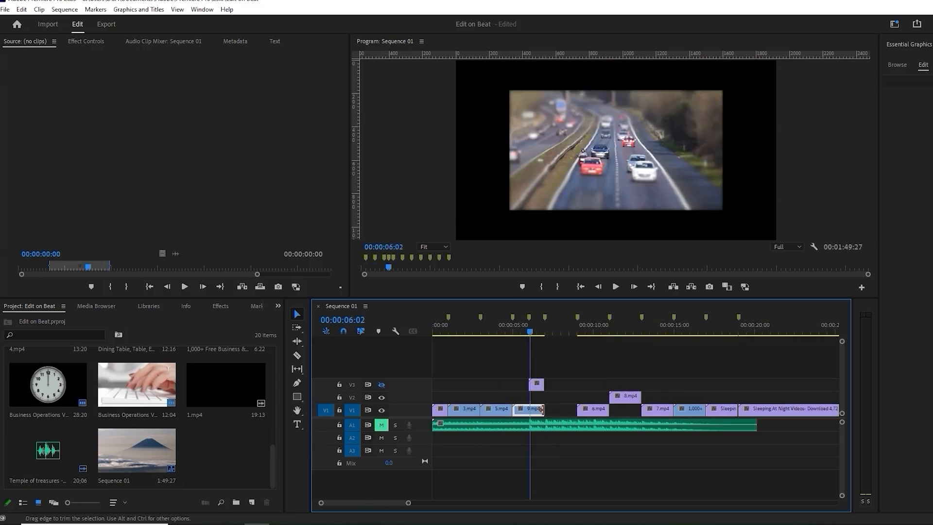
# Trim the end of 9.mp4 on V1 to the marker near 00:00:06:00 and scale the clip to the frame size
pyautogui.moveTo(544, 415); pyautogui.dragTo(529, 415)
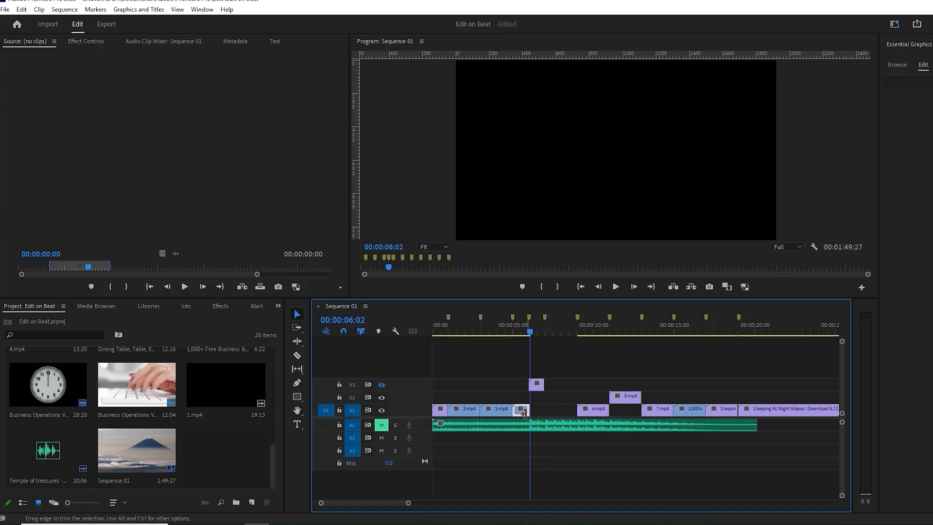
pyautogui.rightClick(526, 417)
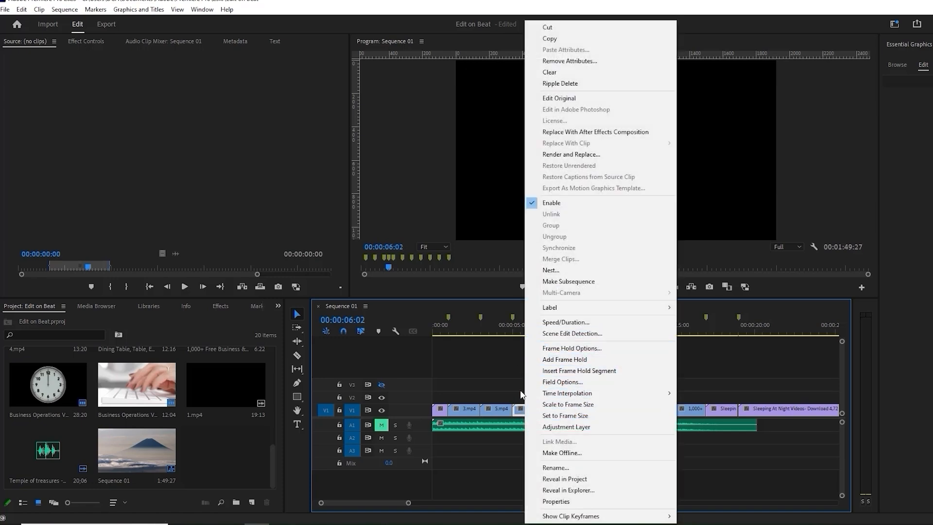
pyautogui.click(564, 404)
pyautogui.click(522, 335)
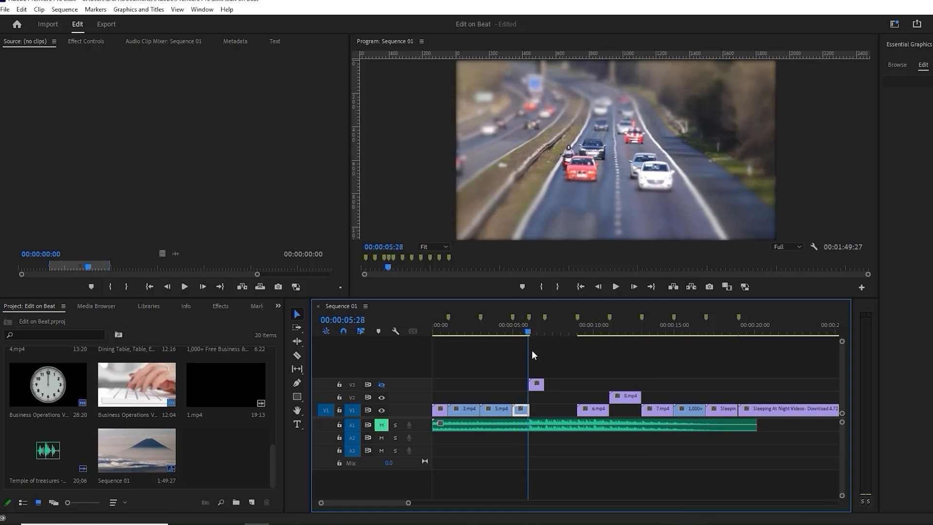
# Move 6.mp4 on V1 directly after 9.mp4 so it fills the interval up to the marker near 00:00:07:00
pyautogui.moveTo(588, 413); pyautogui.dragTo(546, 412)
pyautogui.click(548, 330)
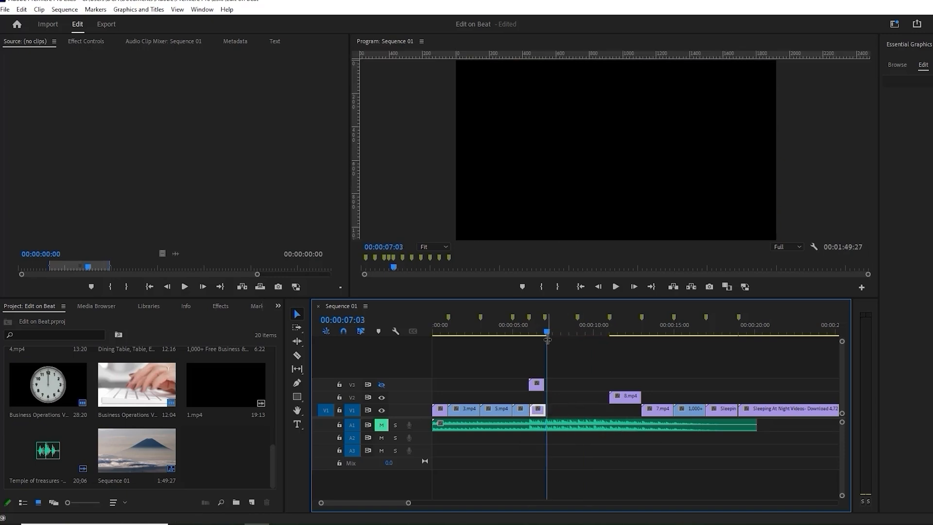
# Move the business handshake clip at 00:01:04:15 on V1 back to V2 near the end of the music
pyautogui.moveTo(625, 414); pyautogui.dragTo(652, 426)
pyautogui.moveTo(682, 393); pyautogui.dragTo(754, 392)
pyautogui.moveTo(408, 503); pyautogui.dragTo(460, 503)
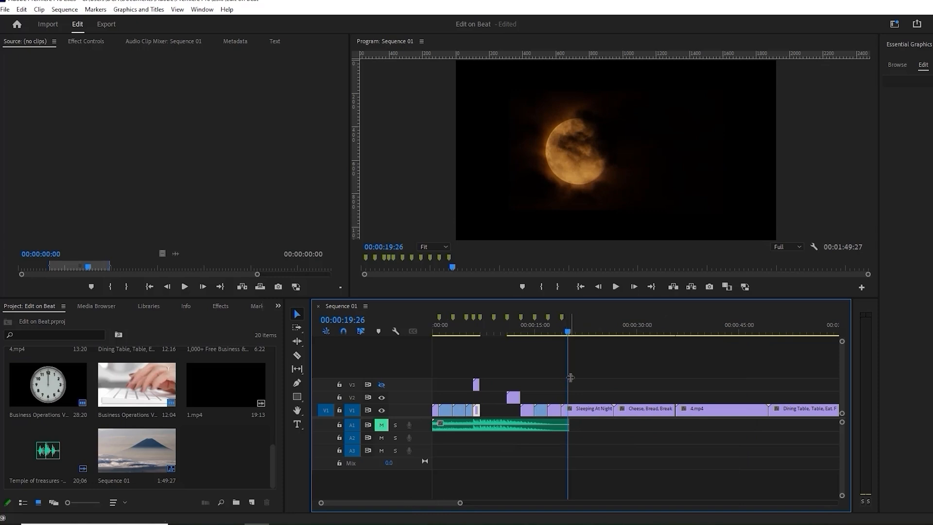
pyautogui.moveTo(570, 378); pyautogui.dragTo(795, 386)
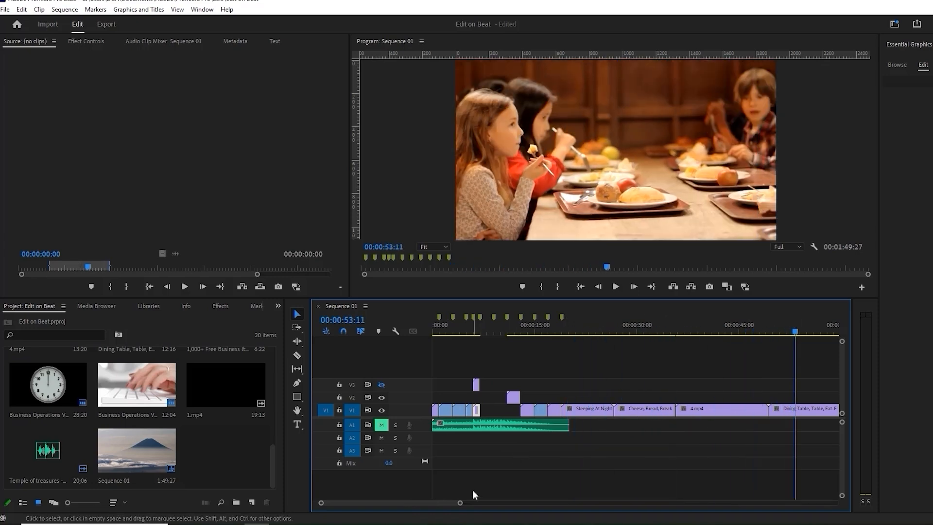
pyautogui.moveTo(461, 503); pyautogui.dragTo(519, 503)
pyautogui.click(659, 333)
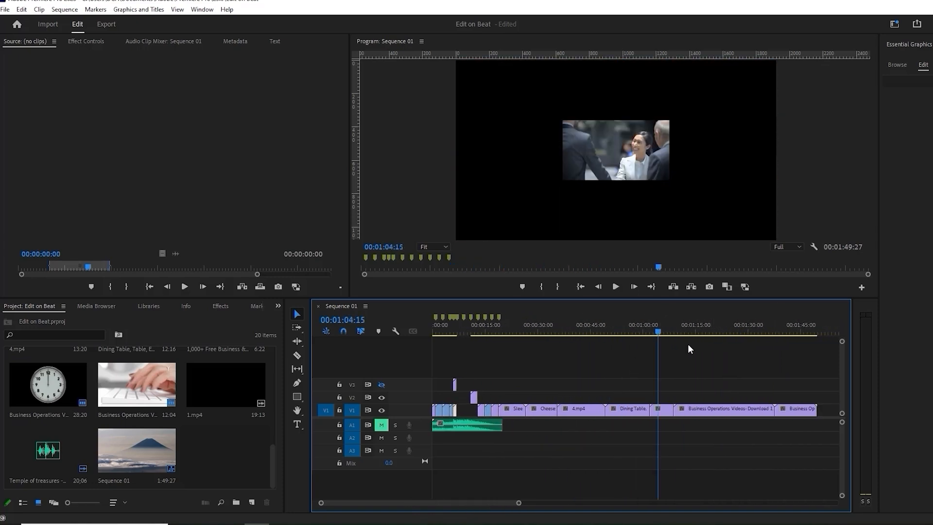
pyautogui.moveTo(670, 409); pyautogui.dragTo(501, 395)
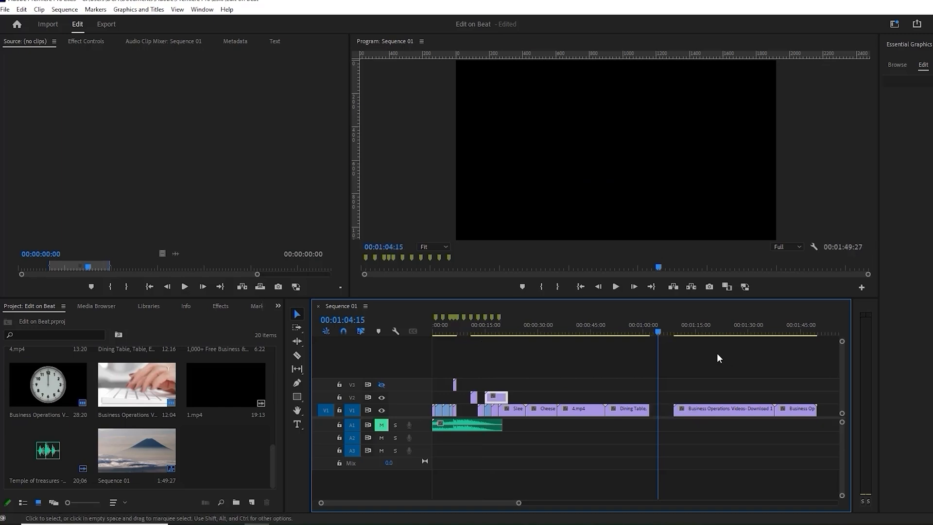
pyautogui.moveTo(716, 353); pyautogui.dragTo(481, 396)
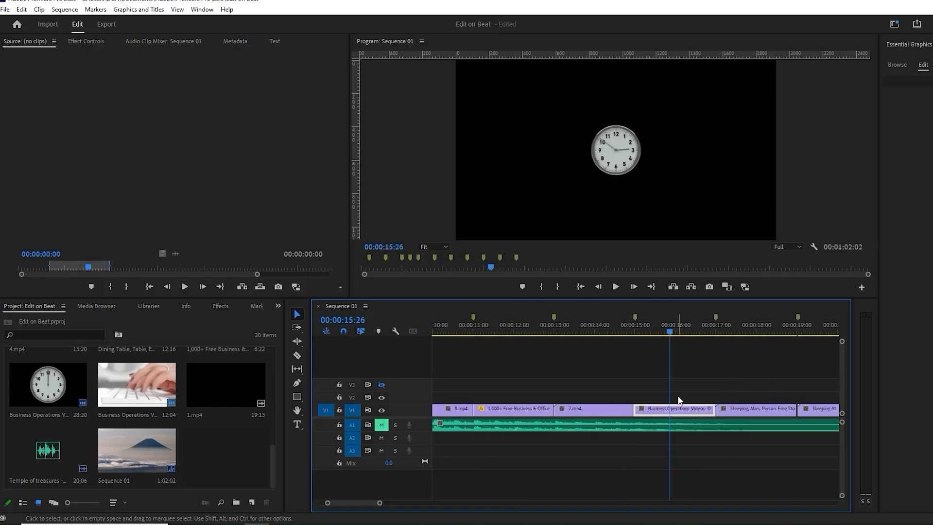
# Scale the clock clip at 00:00:15:26 to the frame size
pyautogui.rightClick(682, 414)
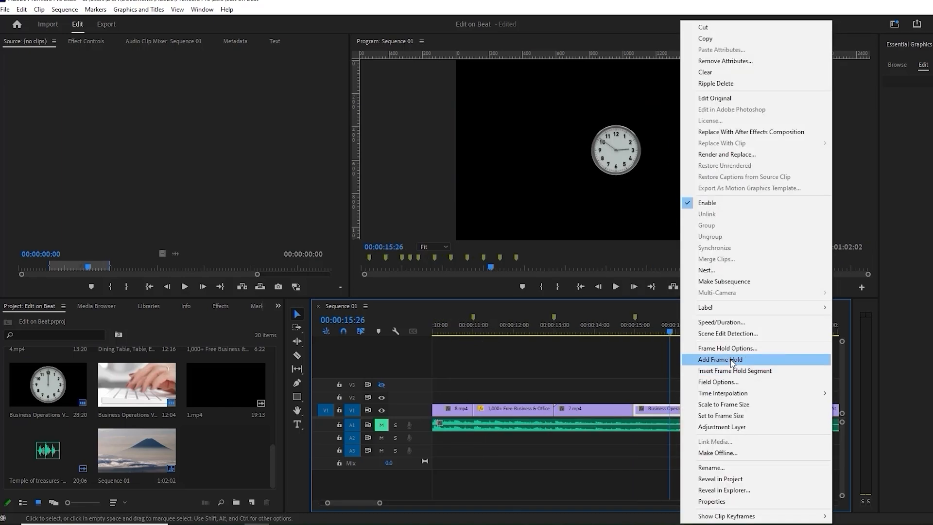
pyautogui.click(734, 403)
# Move the car and road clip on V2 back to start at the marker at 00:00:17:00, above the sleeping man clip
pyautogui.moveTo(379, 504); pyautogui.dragTo(504, 503)
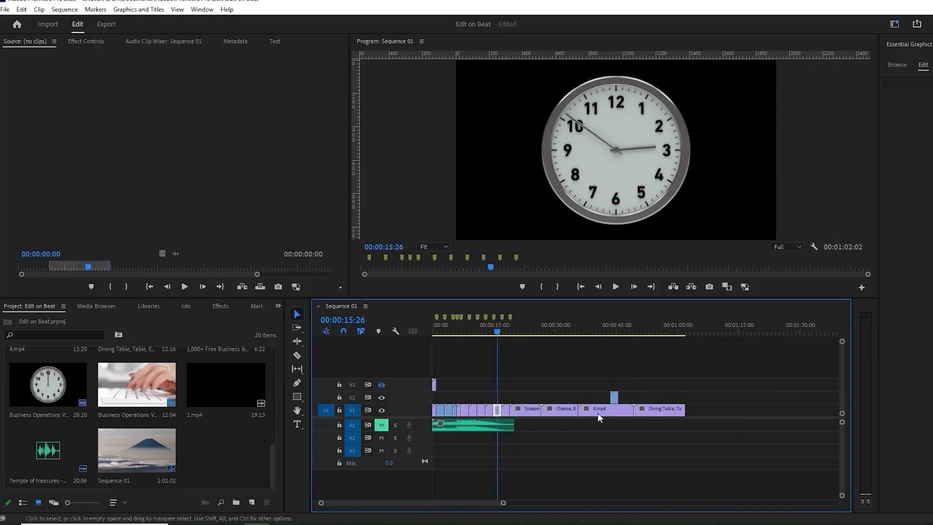
pyautogui.moveTo(617, 401); pyautogui.dragTo(508, 404)
pyautogui.click(509, 333)
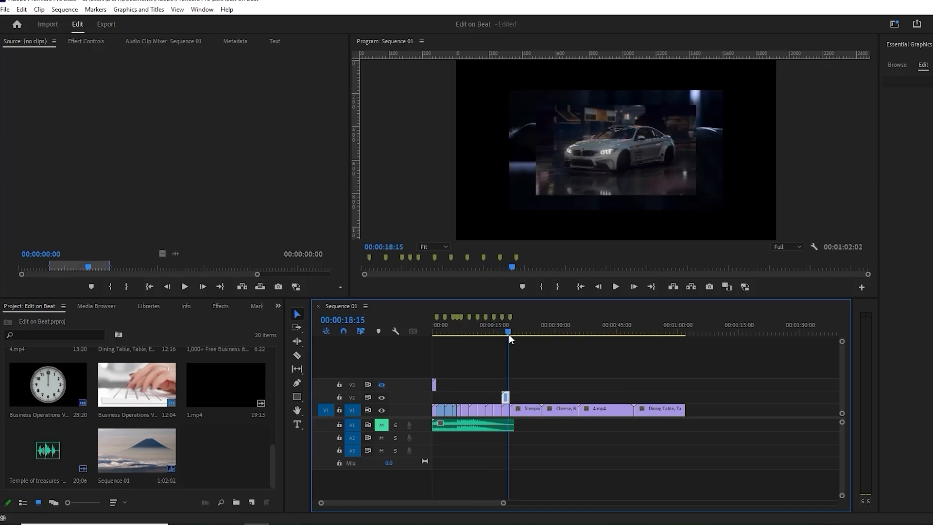
pyautogui.moveTo(505, 508); pyautogui.dragTo(436, 510)
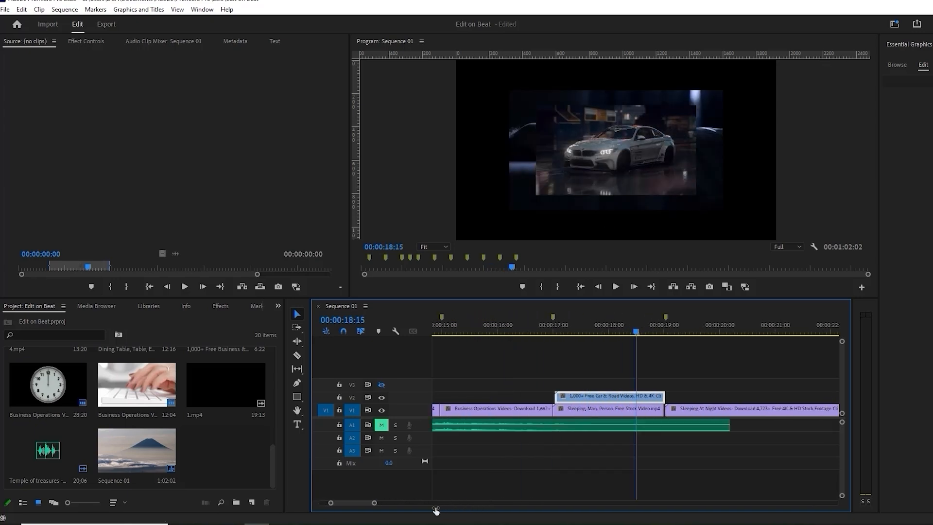
pyautogui.moveTo(617, 402); pyautogui.dragTo(615, 403)
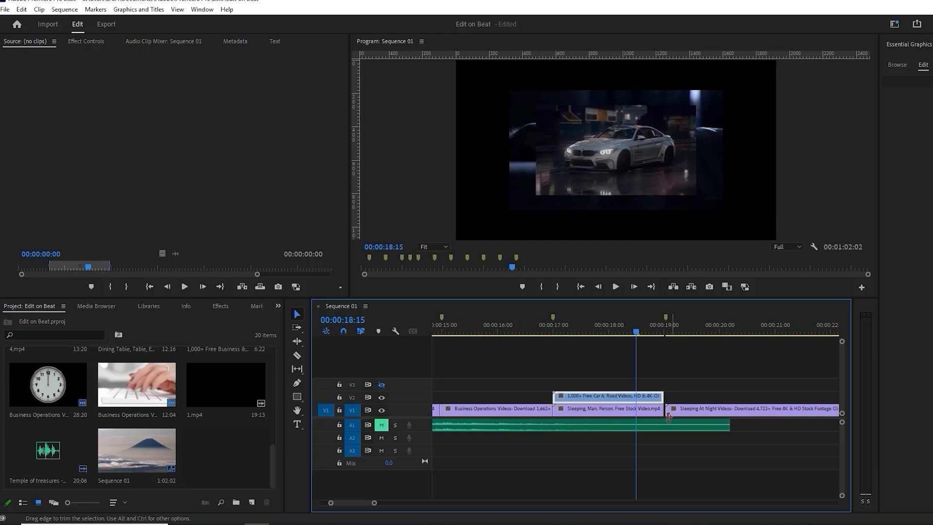
pyautogui.click(631, 414)
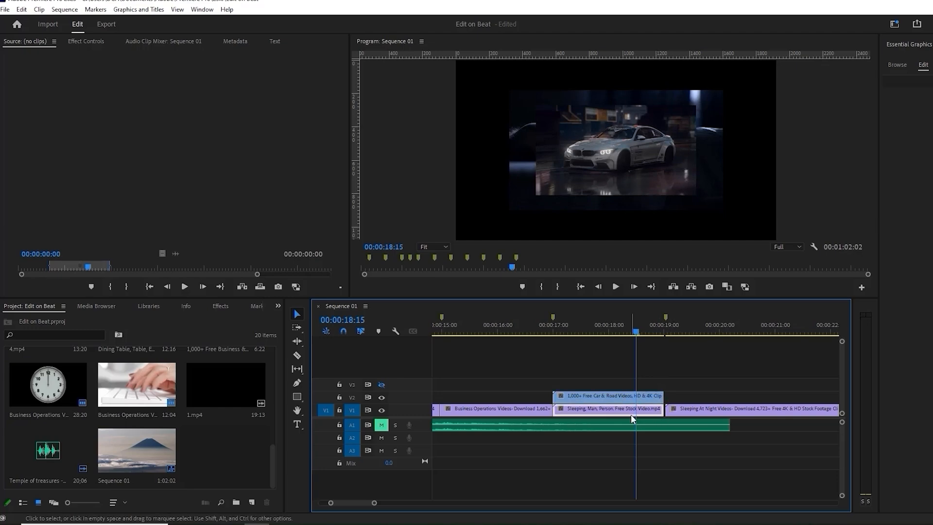
pyautogui.click(664, 328)
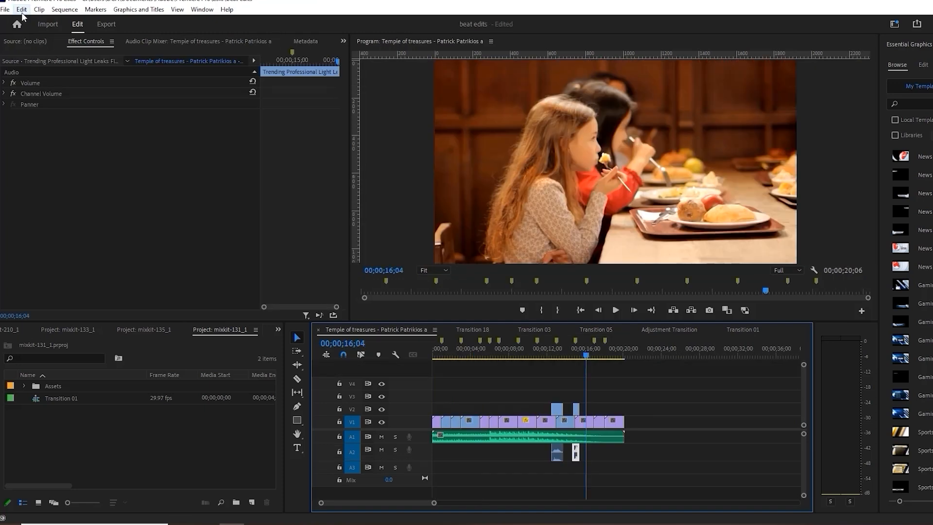
# Paste the copied transition layers after the music in the beat edits sequence and move them above the first cut
pyautogui.click(662, 357)
pyautogui.hotkey('ctrl', 'v')
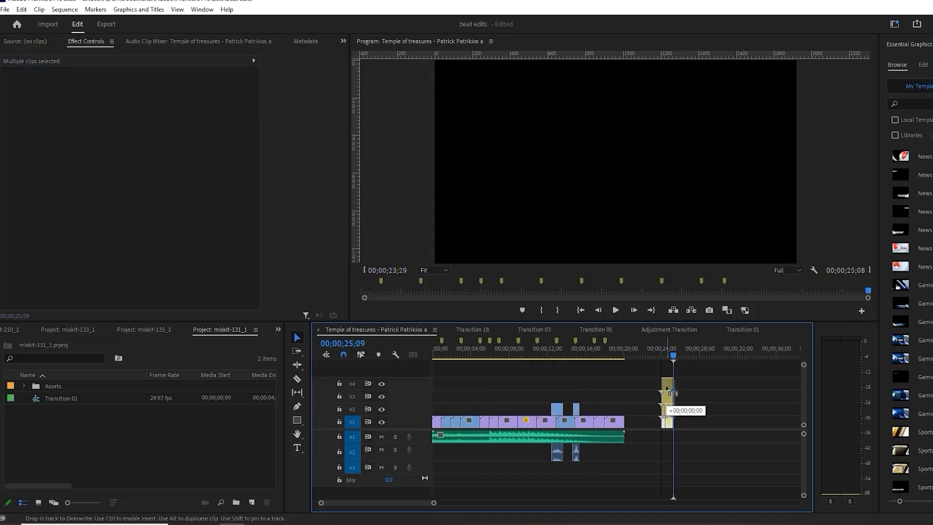
pyautogui.moveTo(668, 386); pyautogui.dragTo(444, 387)
pyautogui.click(439, 357)
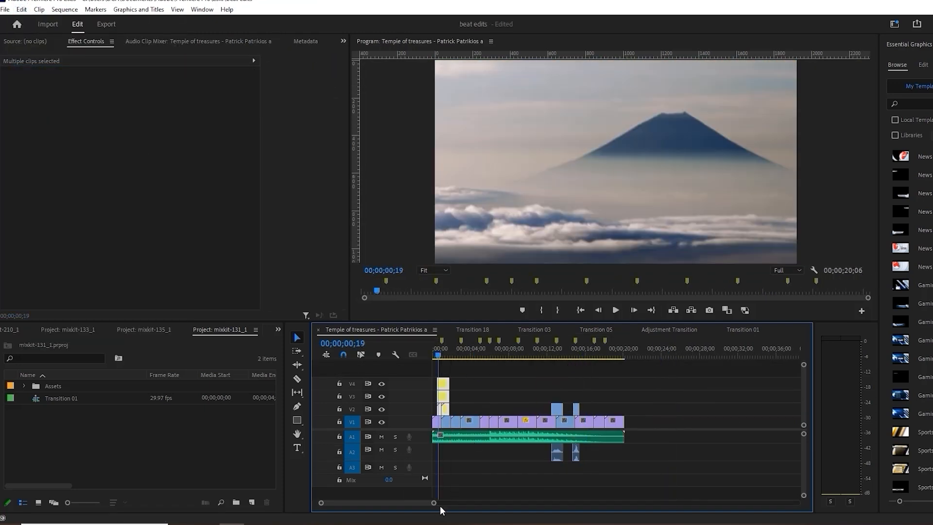
# Mute the music track and trim both ends of the transition layers to about half a second around the cut at 00;00;01;00
pyautogui.moveTo(434, 503); pyautogui.dragTo(400, 504)
pyautogui.click(383, 438)
pyautogui.moveTo(522, 386); pyautogui.dragTo(495, 385)
pyautogui.moveTo(459, 385); pyautogui.dragTo(471, 385)
pyautogui.press('space')
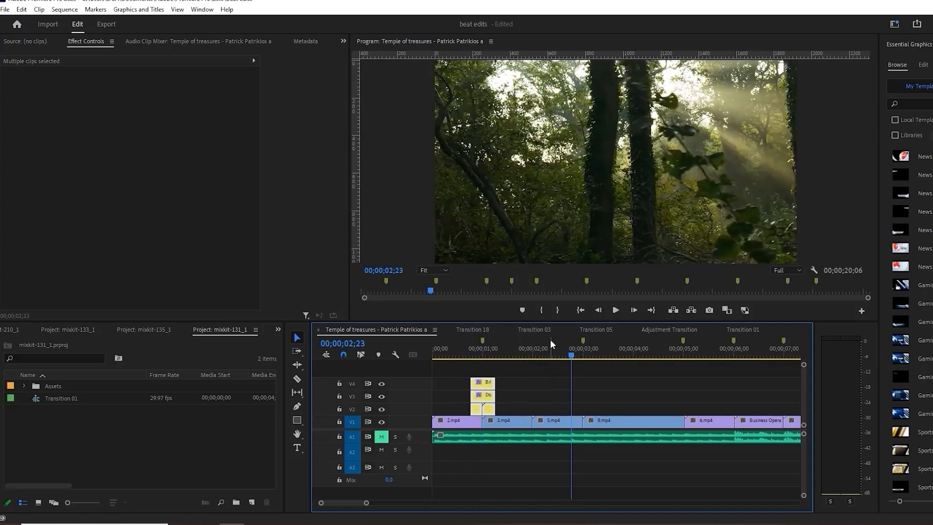
# Animate the Scale of 9.mp4 from its start to 115.0 at 00;00;04;02 and smooth the keyframes with Bezier interpolation
pyautogui.moveTo(571, 356); pyautogui.dragTo(635, 370)
pyautogui.click(602, 421)
pyautogui.click(21, 103)
pyautogui.moveTo(134, 104); pyautogui.dragTo(141, 104)
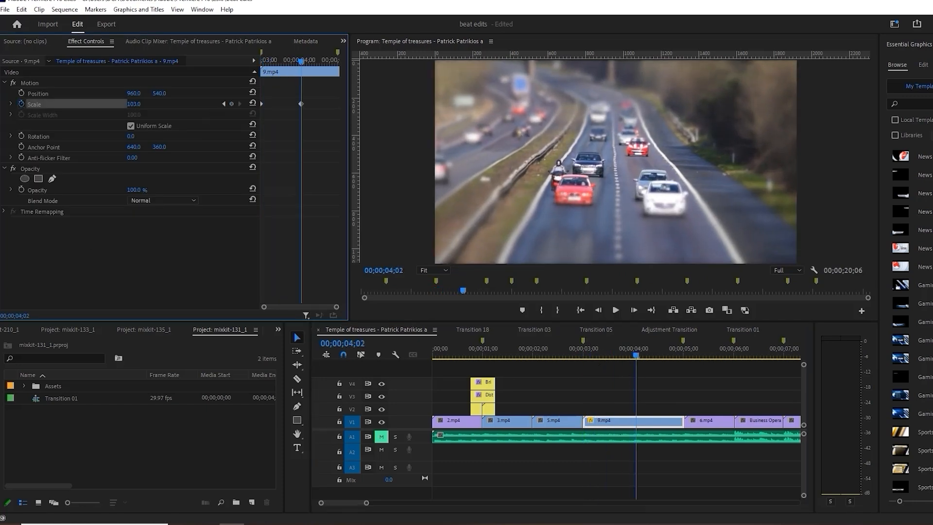
pyautogui.rightClick(301, 104)
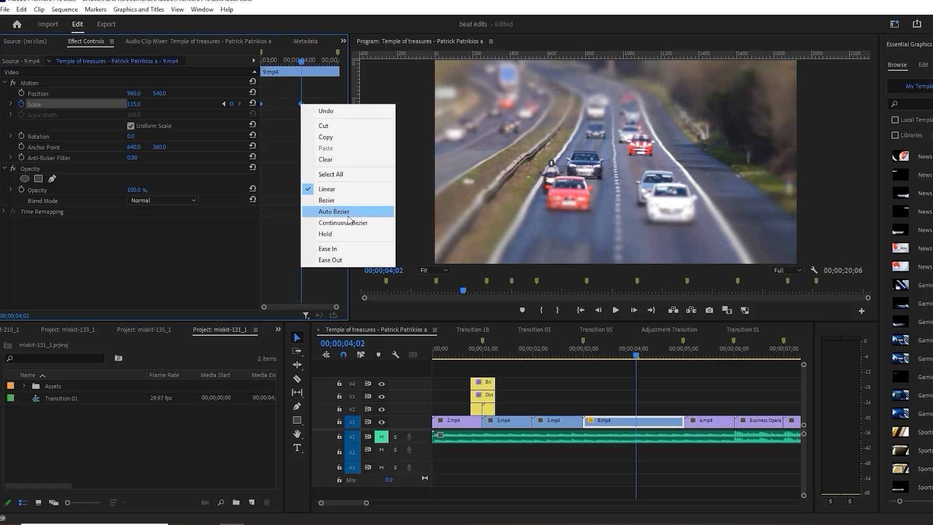
pyautogui.click(349, 213)
pyautogui.moveTo(588, 356); pyautogui.dragTo(685, 422)
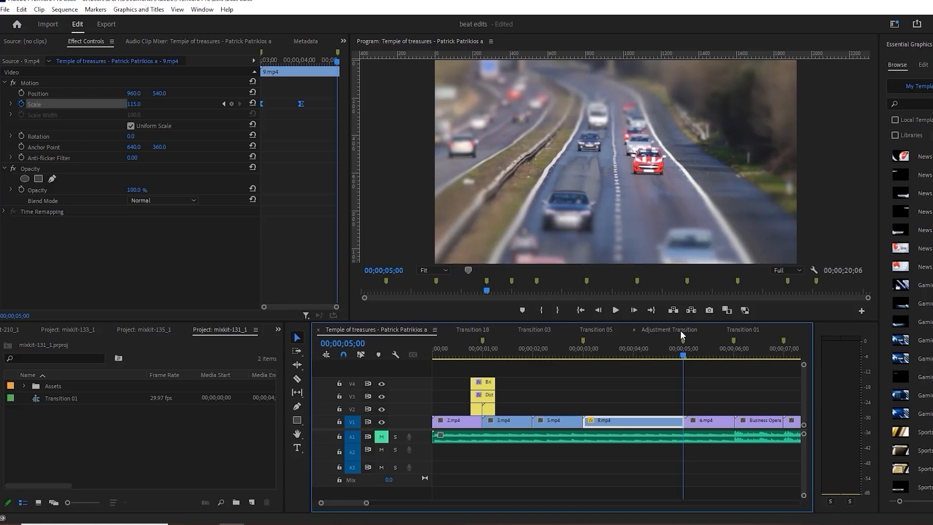
# Copy the second group of transition layers, around 00;00;03;12, from the Transition 01 sequence
pyautogui.click(743, 330)
pyautogui.moveTo(467, 399); pyautogui.dragTo(467, 401)
pyautogui.click(21, 9)
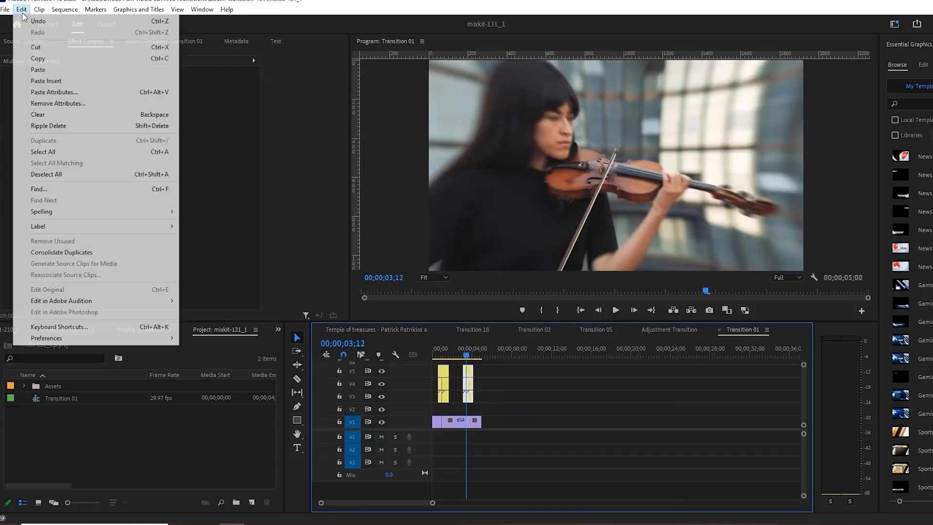
pyautogui.click(42, 59)
# Paste the transition layers at 00;00;27;08 in the Temple of treasures sequence and move them above the cut at the end of 9.mp4
pyautogui.click(381, 331)
pyautogui.moveTo(430, 503); pyautogui.dragTo(477, 515)
pyautogui.click(578, 351)
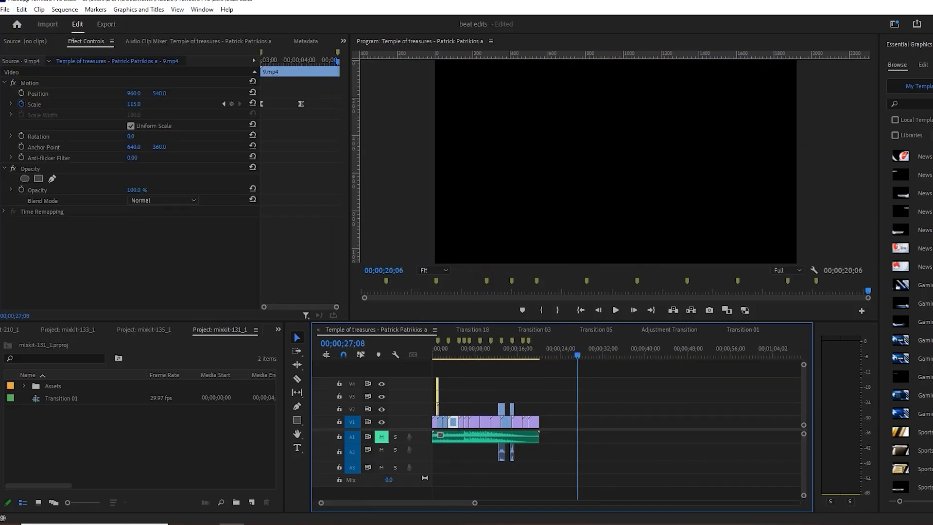
pyautogui.click(22, 9)
pyautogui.click(61, 70)
pyautogui.click(580, 403)
pyautogui.moveTo(580, 402); pyautogui.dragTo(459, 384)
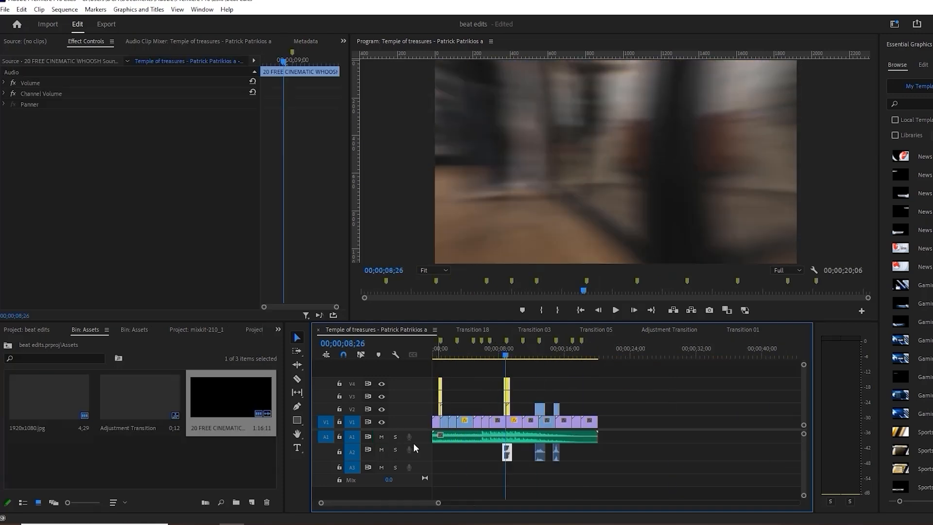
# Increase the height of the Audio 2 track to enlarge the whoosh sound effect waveforms
pyautogui.moveTo(415, 459); pyautogui.dragTo(511, 479)
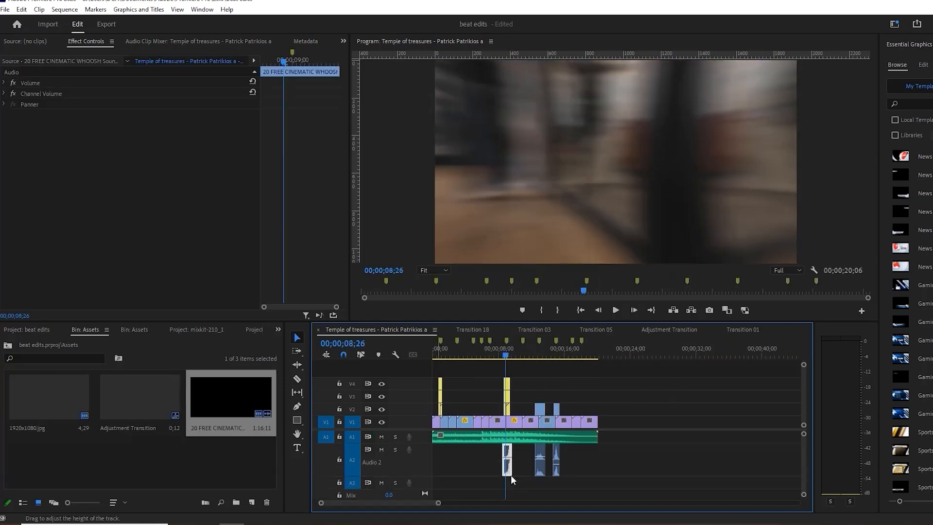
pyautogui.moveTo(439, 504); pyautogui.dragTo(414, 503)
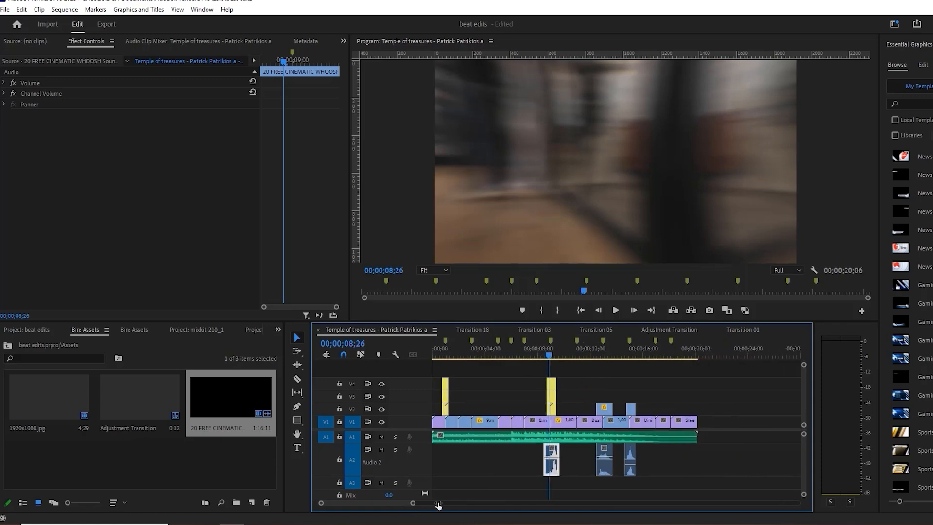
# Review the edit from 00;00;00;26 to 00;00;14;11 with the music track muted, return to the start and unmute the music
pyautogui.click(442, 356)
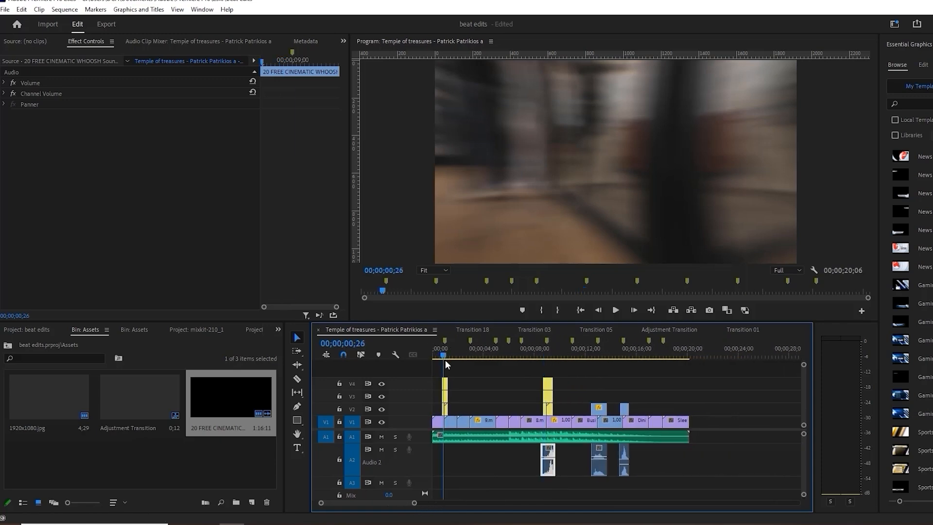
pyautogui.click(381, 437)
pyautogui.moveTo(443, 354); pyautogui.dragTo(616, 440)
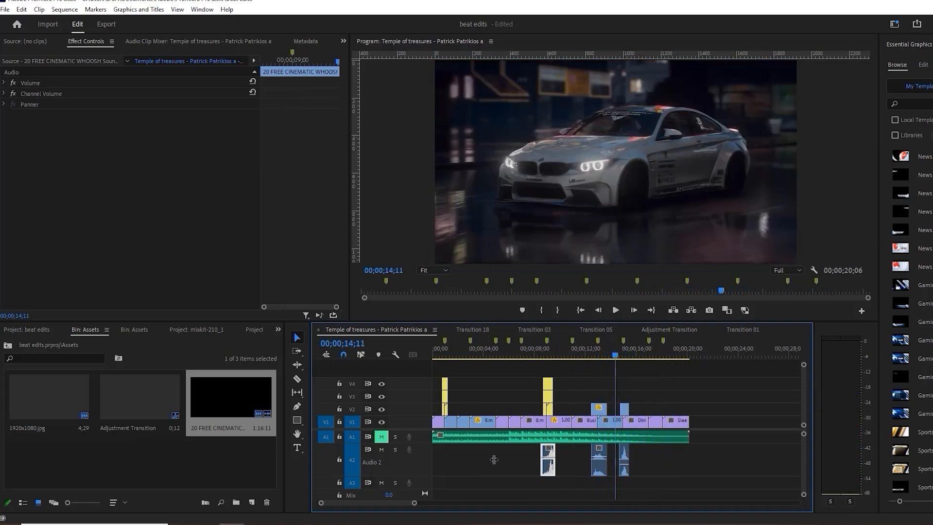
pyautogui.press('Home')
pyautogui.click(381, 437)
# Open the media export settings for the full sequence with all its clips selected, and expand the additional video settings
pyautogui.moveTo(739, 367); pyautogui.dragTo(423, 474)
pyautogui.click(5, 9)
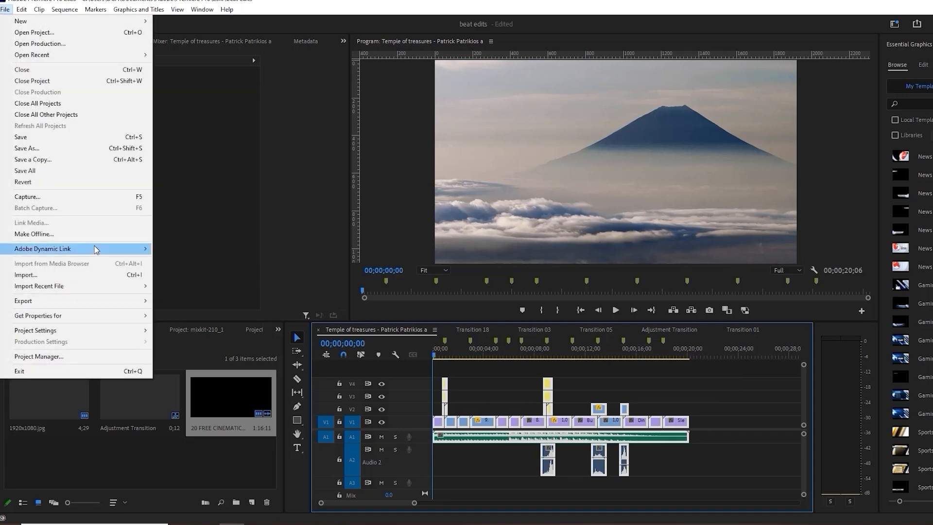
pyautogui.moveTo(98, 304)
pyautogui.click(193, 304)
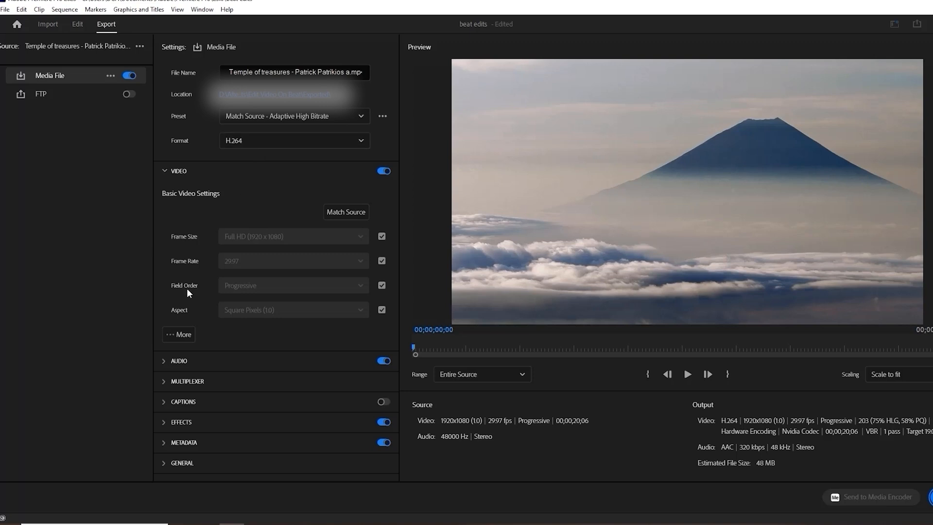
pyautogui.click(173, 335)
pyautogui.click(175, 356)
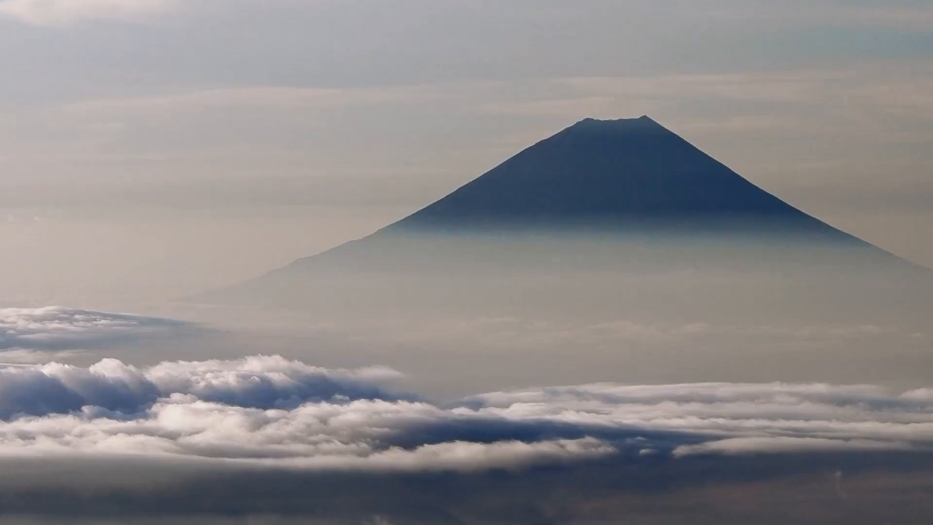